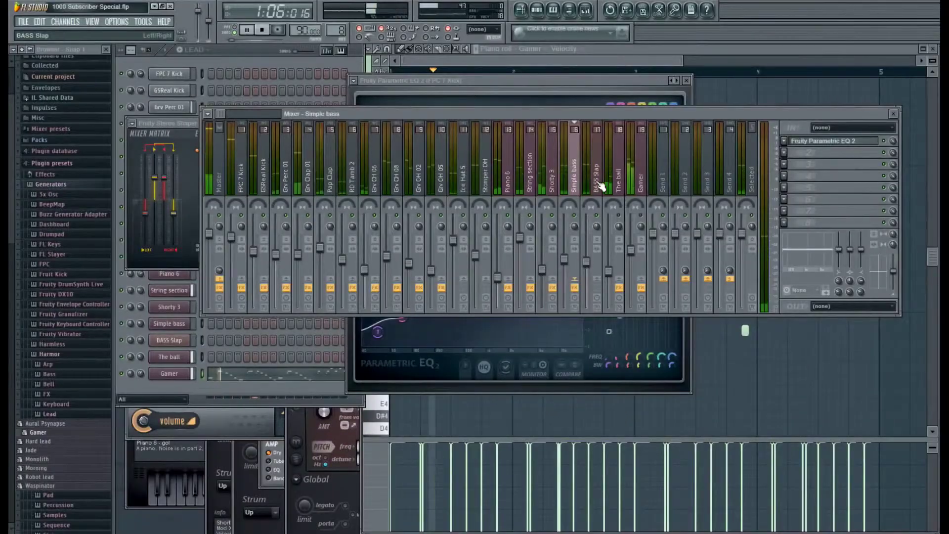
left_click(598, 182)
left_click(785, 140)
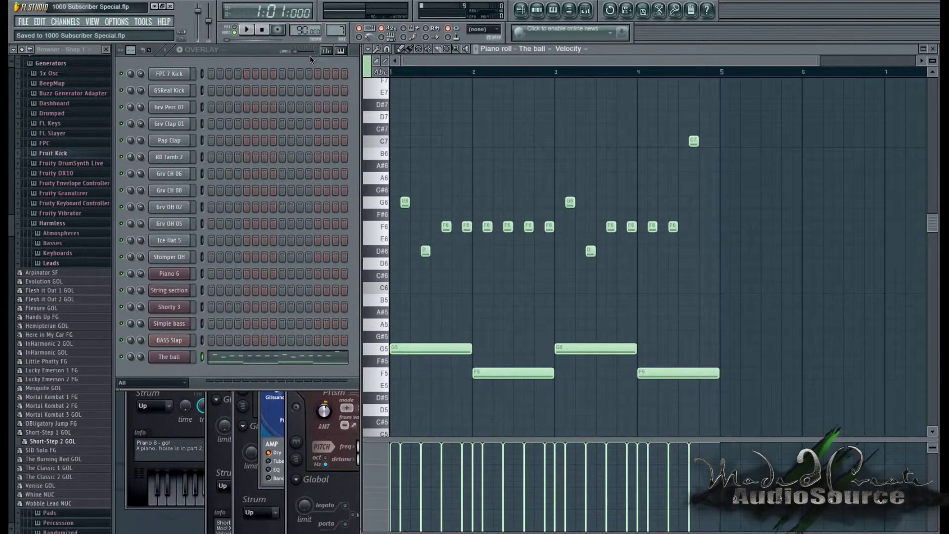
Select all channels from FPC 7 Kick to The ball and link them to consecutive mixer tracks starting from Insert 1.
left_click(585, 11)
left_click_drag(370, 140, 366, 305)
left_click_drag(203, 76, 210, 166)
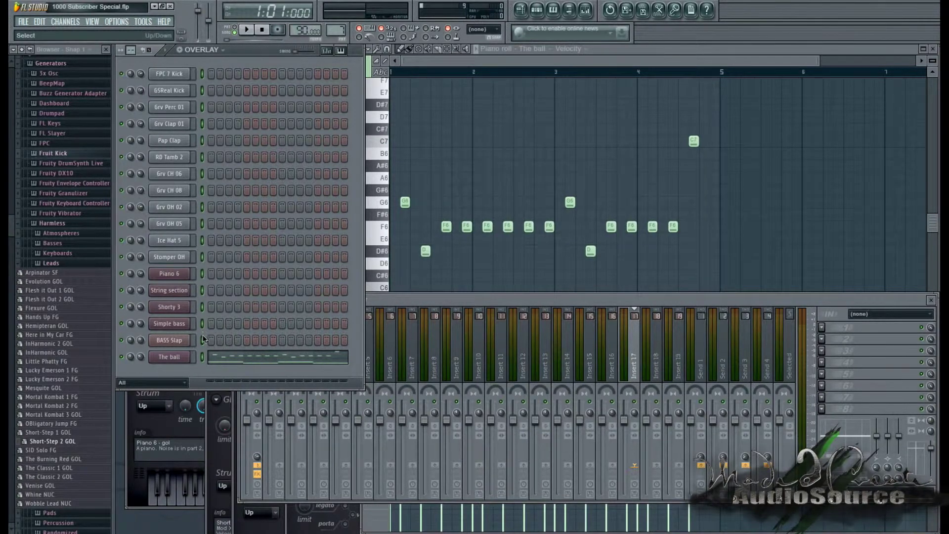
left_click_drag(405, 300, 394, 188)
right_click(265, 254)
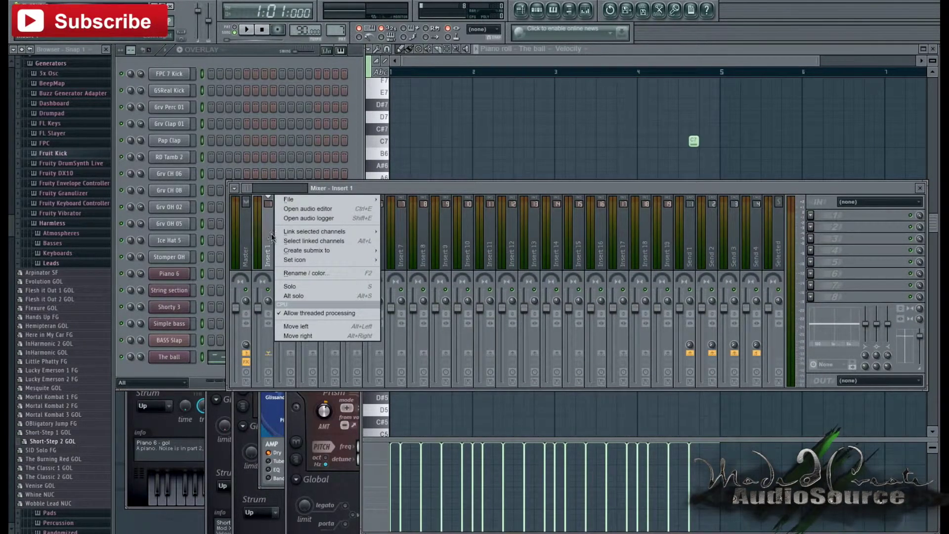
mouse_move(347, 233)
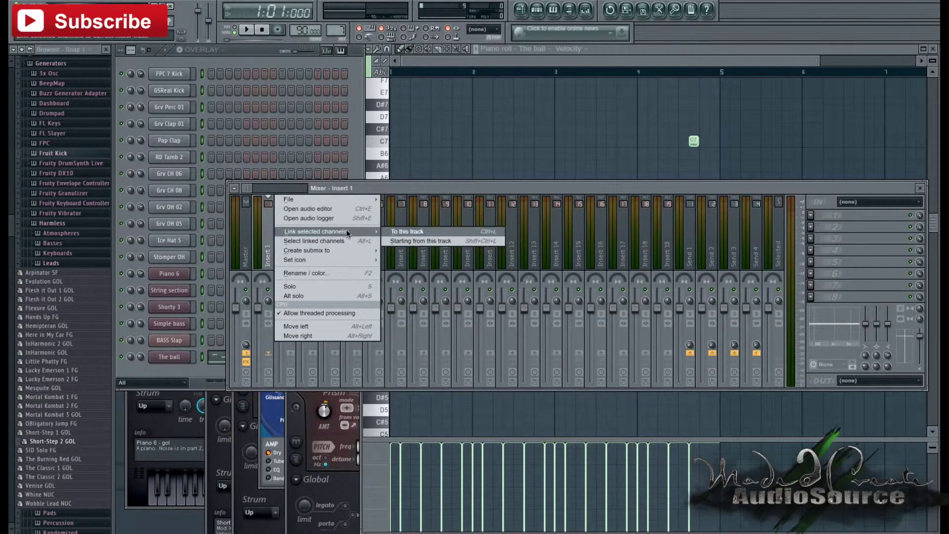
left_click(414, 242)
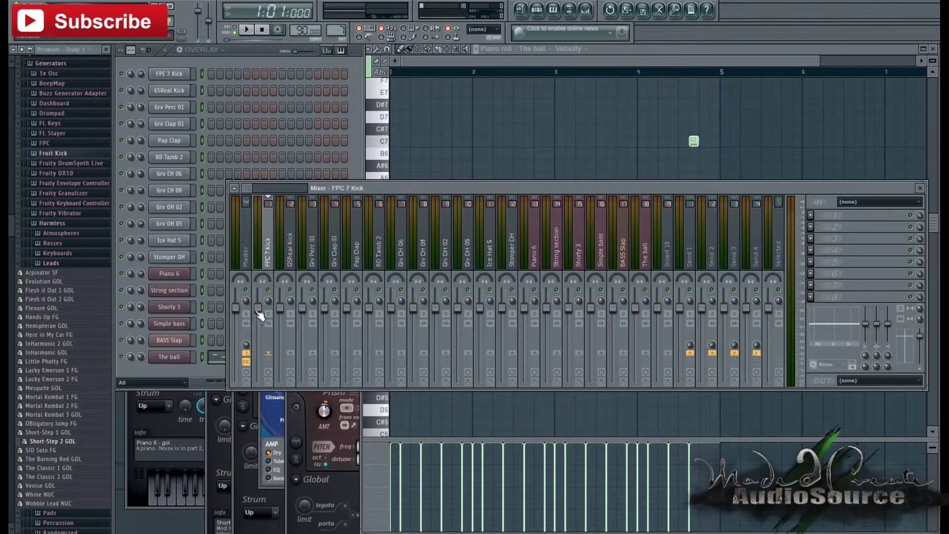
Pull the volume faders of all linked mixer tracks, FPC 7 Kick through The ball, fully down and play the pattern briefly to check.
left_click_drag(257, 332, 262, 369)
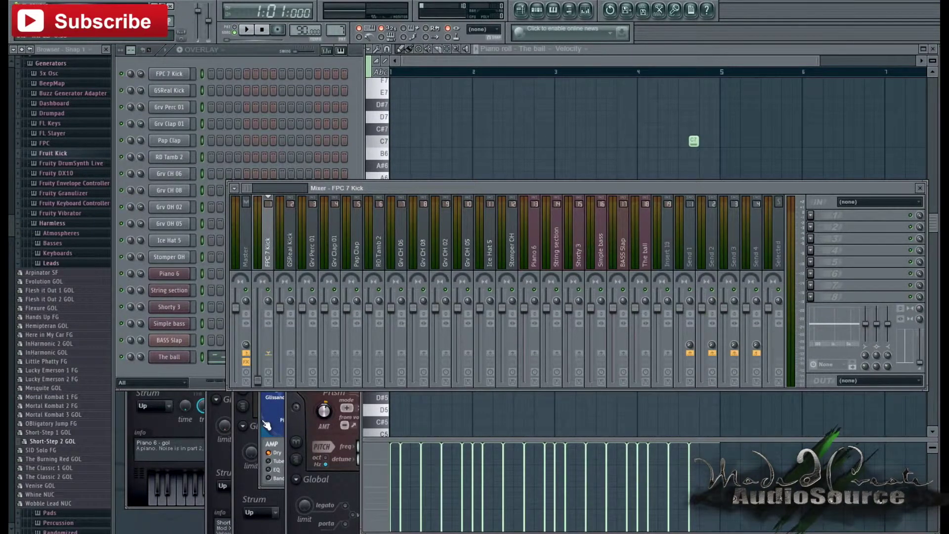
left_click_drag(280, 320, 301, 380)
left_click_drag(324, 308, 335, 374)
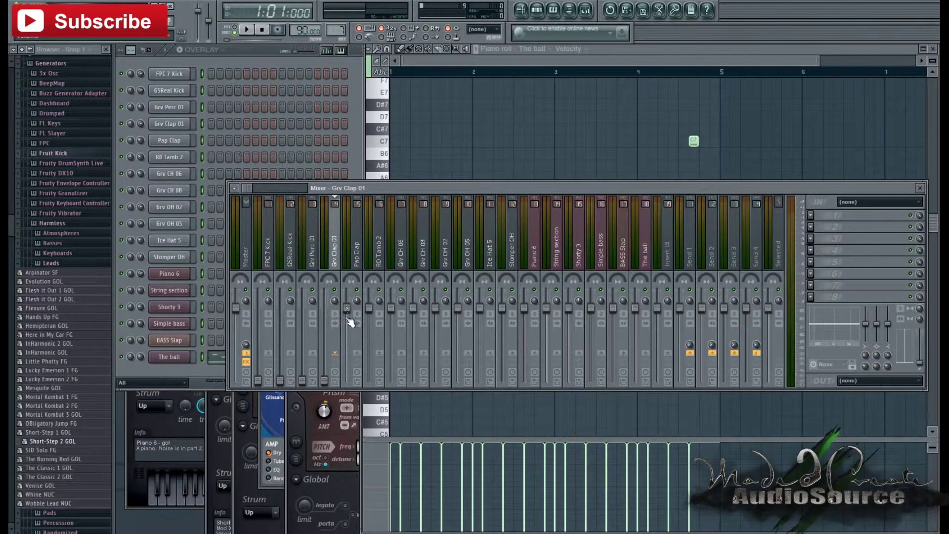
left_click_drag(347, 309, 361, 347)
left_click_drag(370, 309, 391, 379)
left_click_drag(413, 308, 435, 380)
left_click_drag(457, 309, 458, 380)
left_click_drag(502, 309, 504, 375)
left_click_drag(547, 308, 547, 379)
left_click_drag(569, 308, 591, 380)
left_click_drag(613, 308, 635, 380)
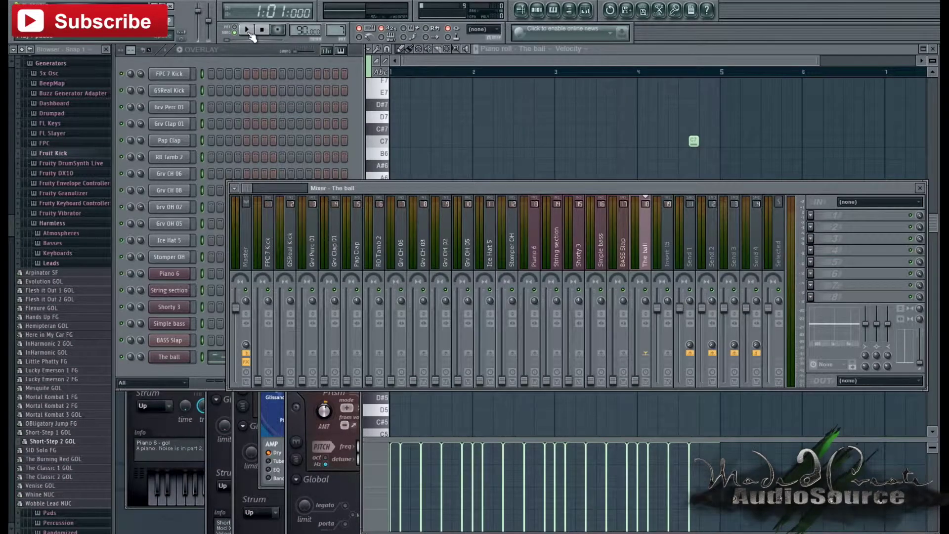
left_click(251, 34)
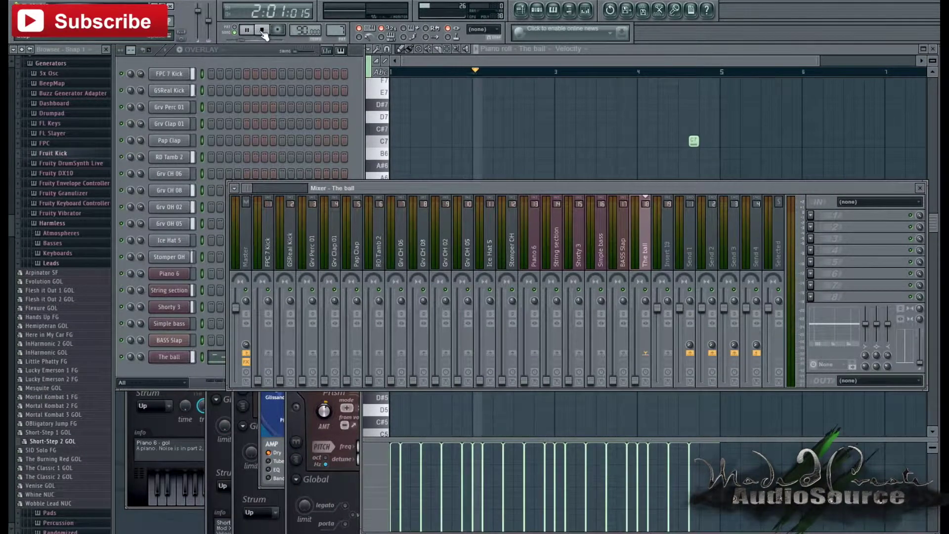
left_click(263, 31)
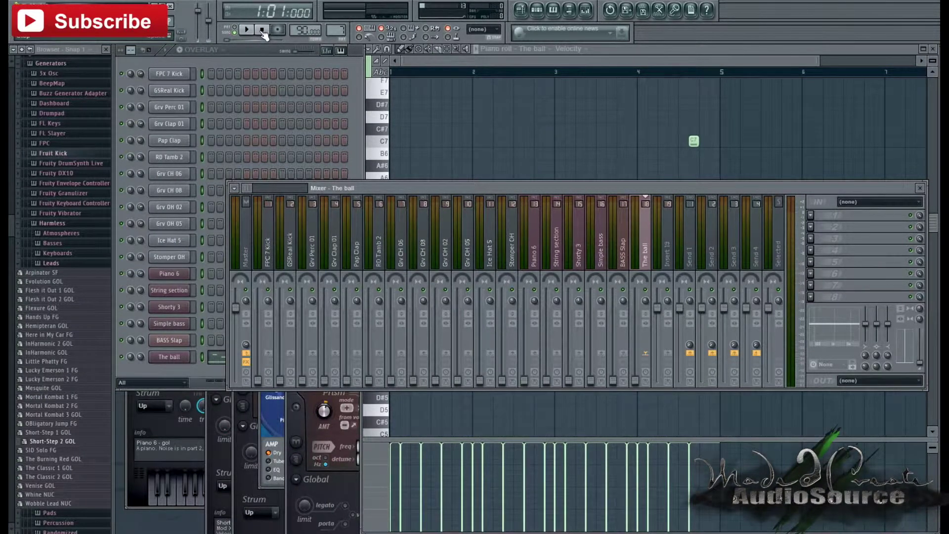
Raise the FPC 7 Kick track's volume to slightly below the default level while listening to the pattern, and stop playback.
left_click_drag(401, 191, 375, 117)
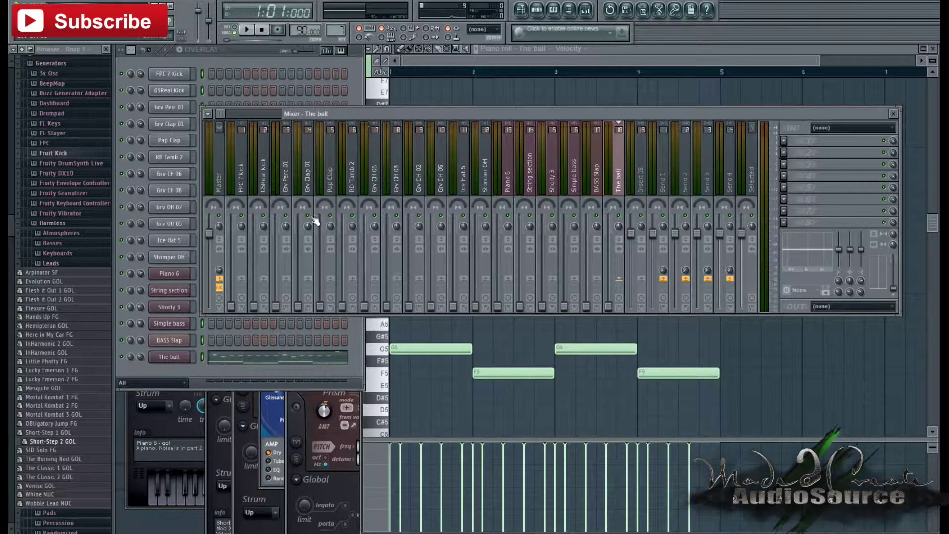
left_click_drag(235, 307, 235, 241)
left_click(248, 33)
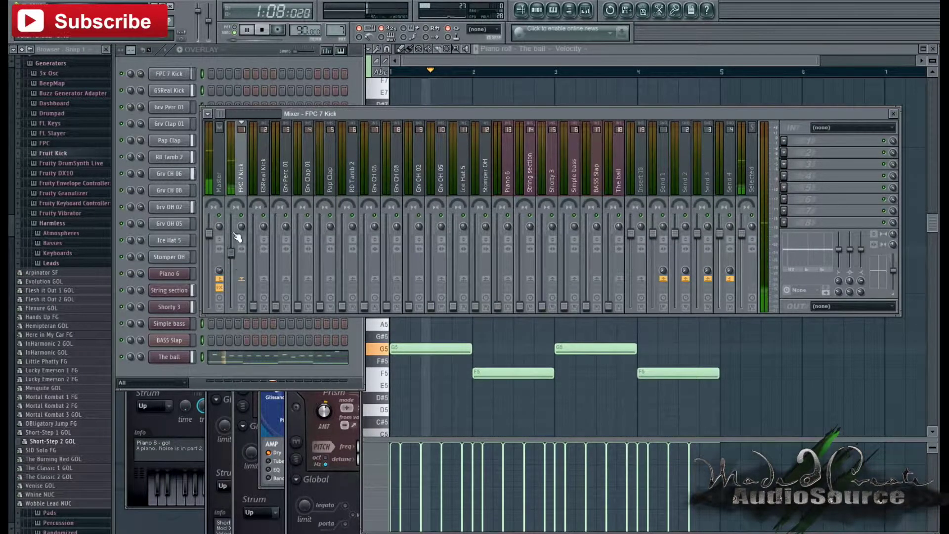
left_click(261, 163)
left_click(261, 31)
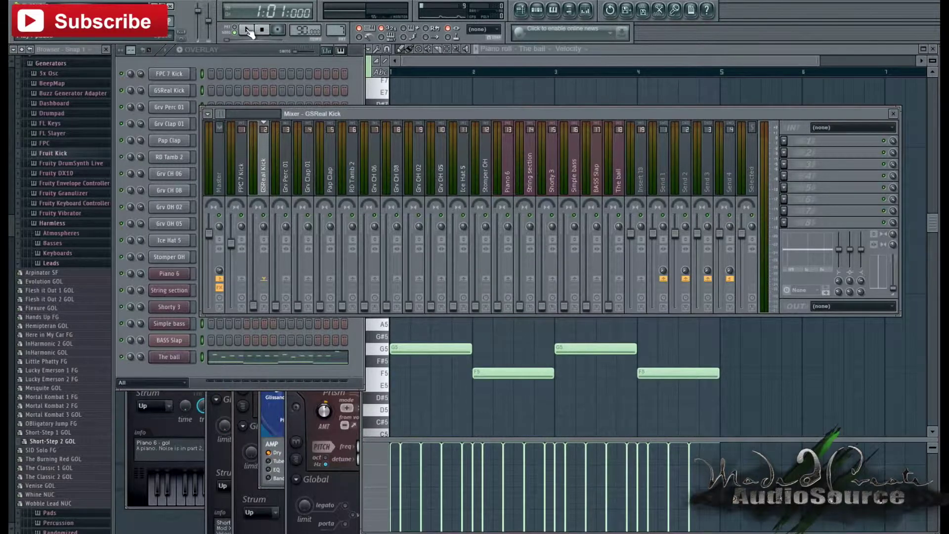
Play the pattern and bring up the GSReal Kick and Grv Perc 01 volumes to levels below the FPC 7 Kick.
left_click(247, 30)
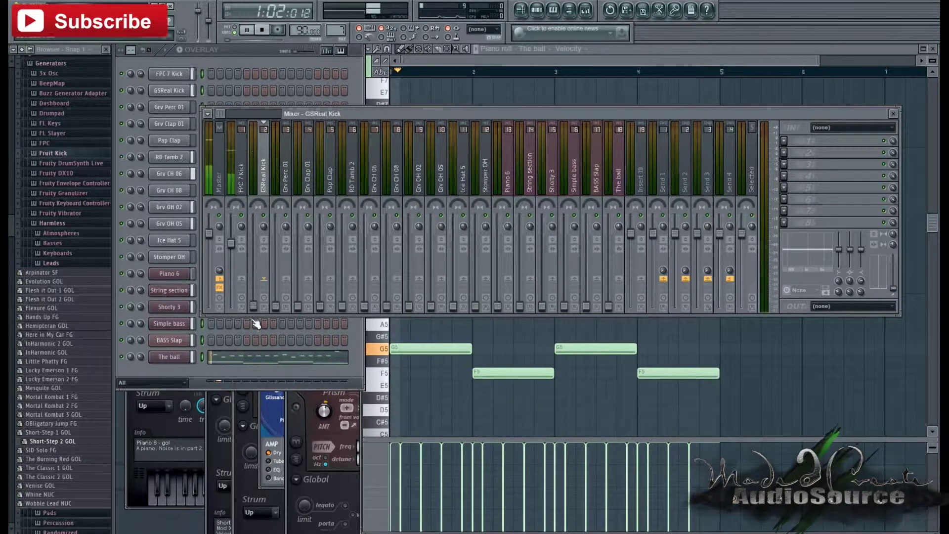
left_click_drag(253, 306, 254, 275)
scroll(258, 272, "up", 3)
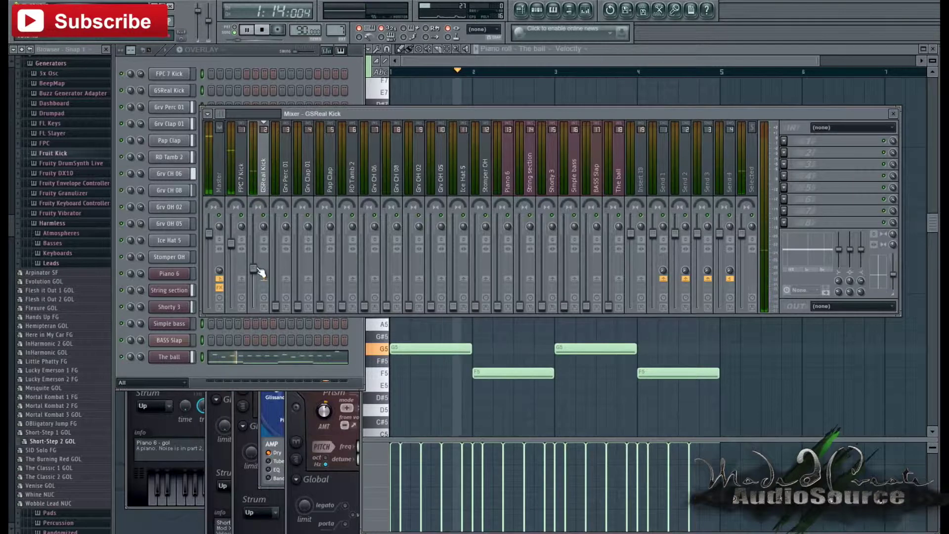
left_click_drag(277, 306, 276, 272)
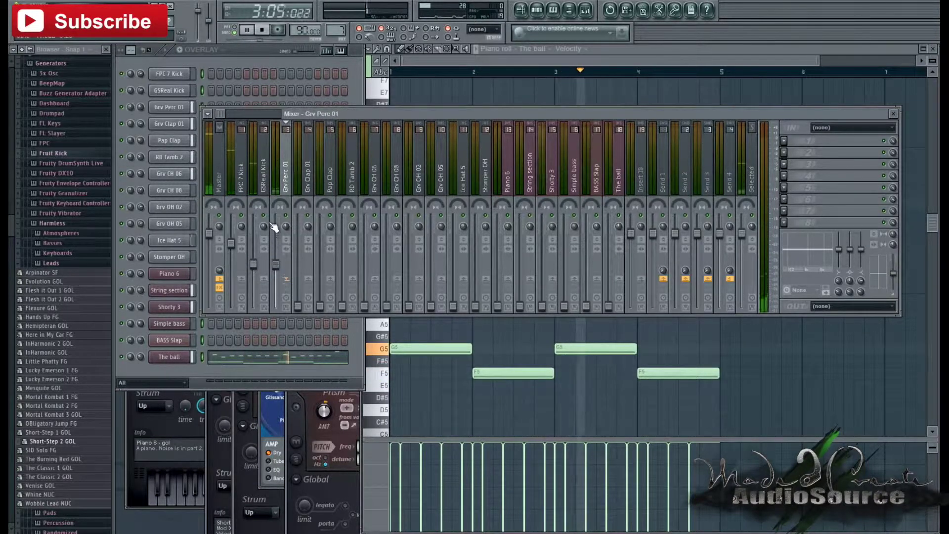
scroll(275, 213, "up", 3)
Bring up the Grv Clap 01 volume to match Grv Perc 01 and nudge the FPC 7 Kick volume slightly higher.
left_click_drag(302, 306, 294, 263)
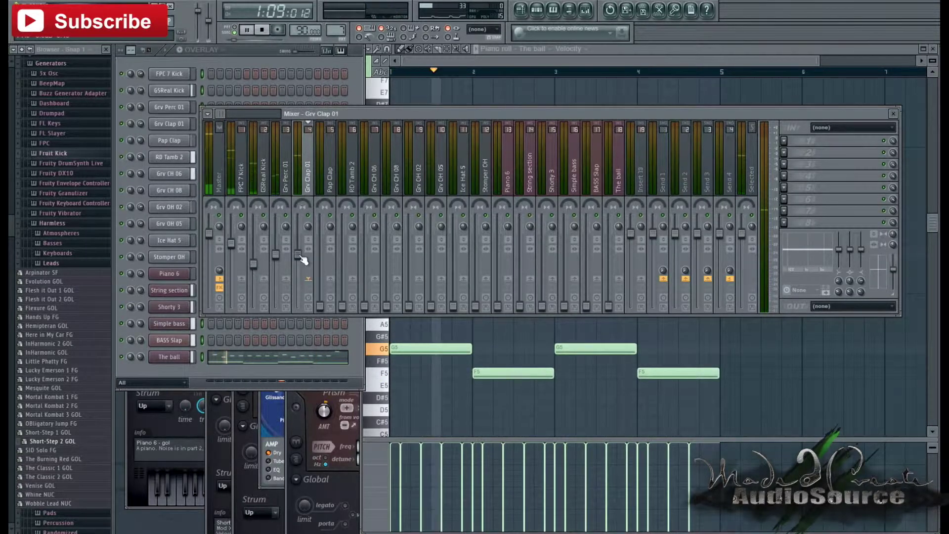
left_click(239, 234)
scroll(241, 230, "up", 1)
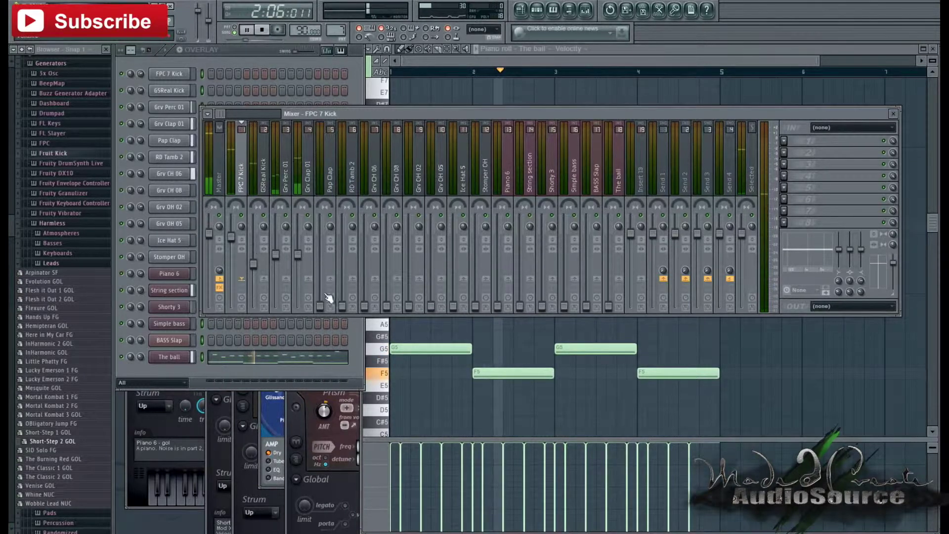
Raise the Pap Clap and RD Tamb 2 volumes to about the same fader level as the GSReal Kick.
left_click_drag(322, 306, 328, 239)
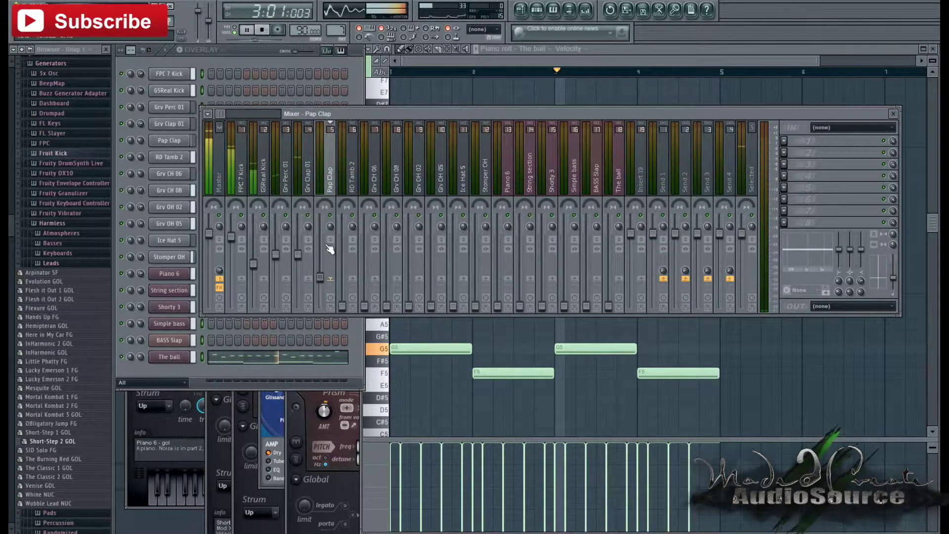
scroll(326, 281, "up", 1)
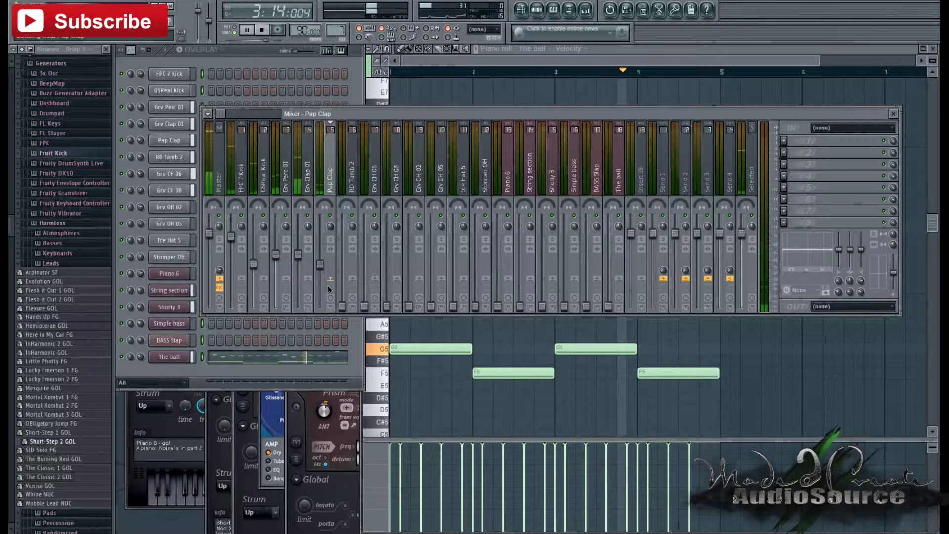
left_click_drag(345, 306, 338, 219)
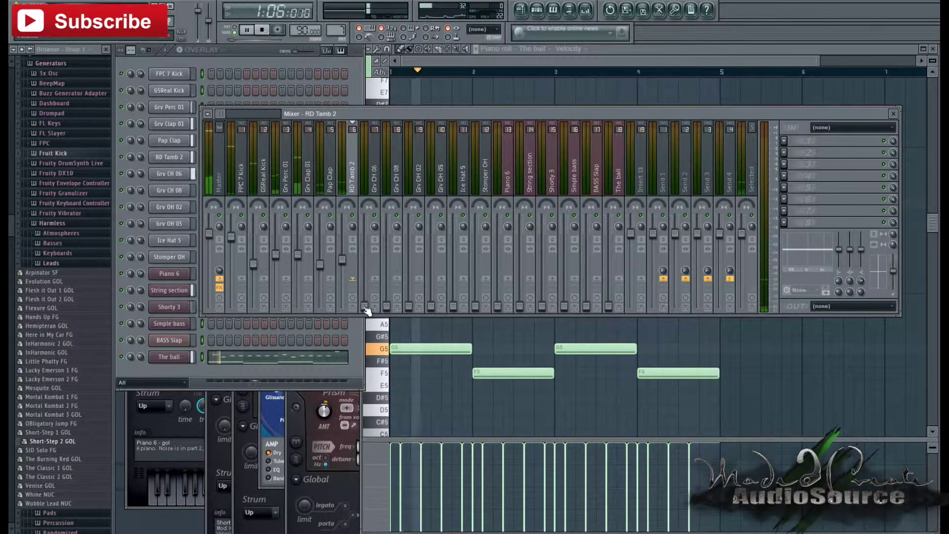
Bring up the Grv CH 06, Grv CH 08, Grv OH 02 and Grv OH 05 hi-hat volumes, keeping Grv CH 08 the highest.
left_click_drag(364, 307, 363, 247)
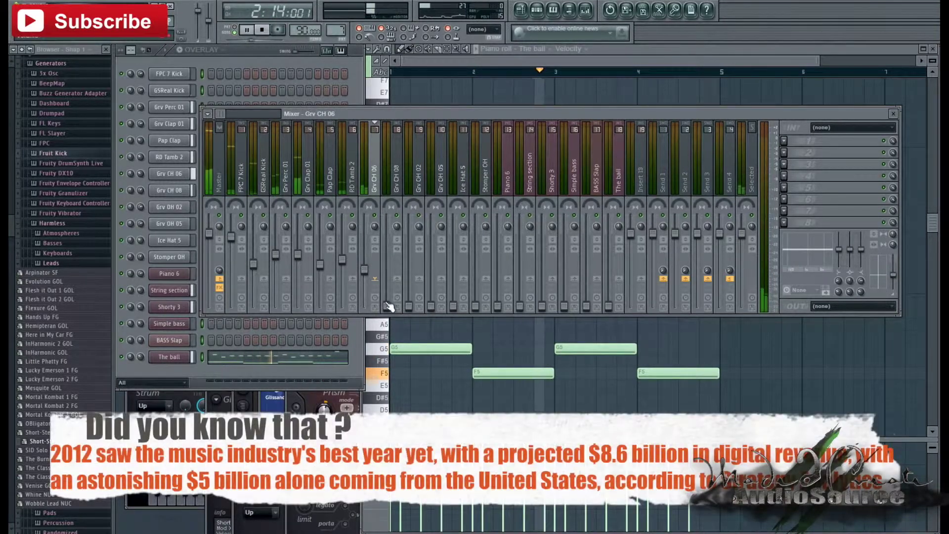
left_click_drag(387, 306, 393, 244)
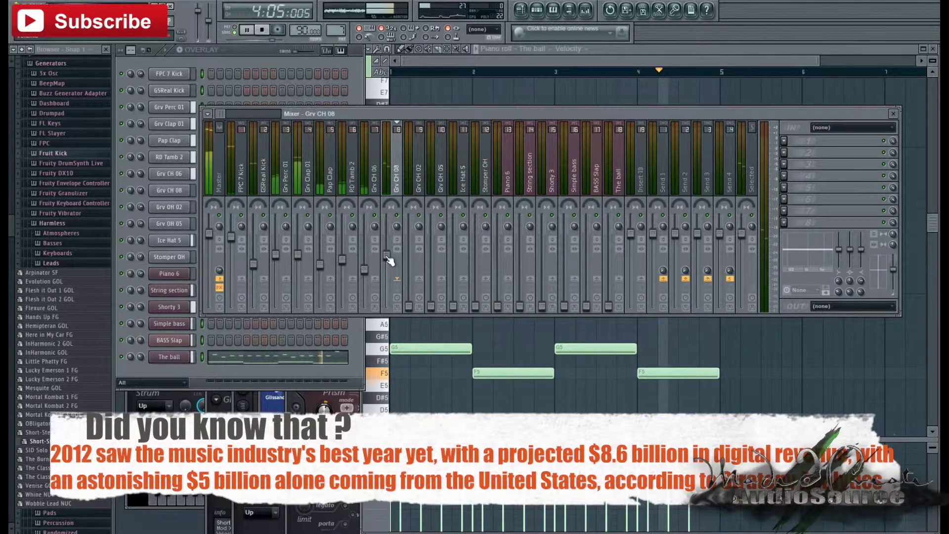
left_click_drag(409, 307, 409, 262)
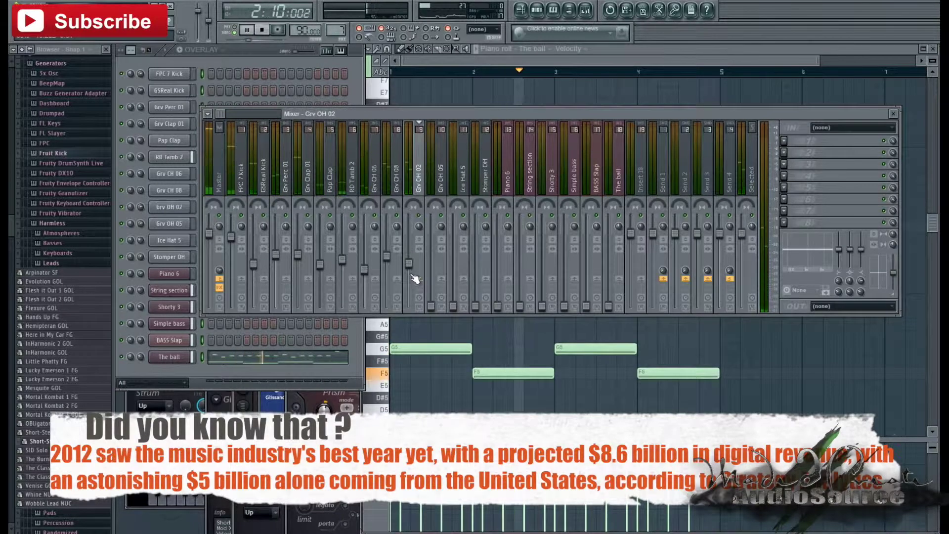
left_click_drag(433, 306, 439, 273)
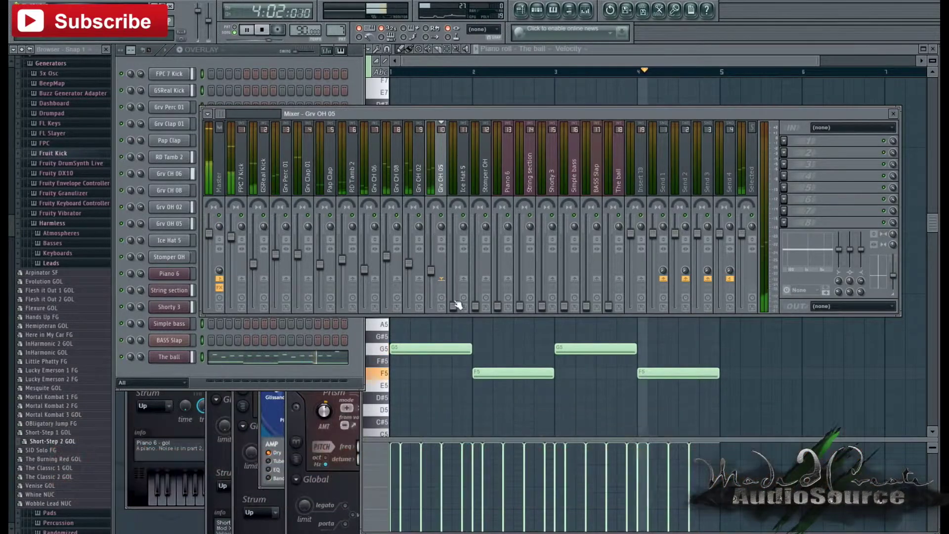
Raise the Ice Hat 5 volume to nearly the FPC 7 Kick's level and set the Stomper OH volume somewhat lower.
left_click_drag(459, 309, 460, 241)
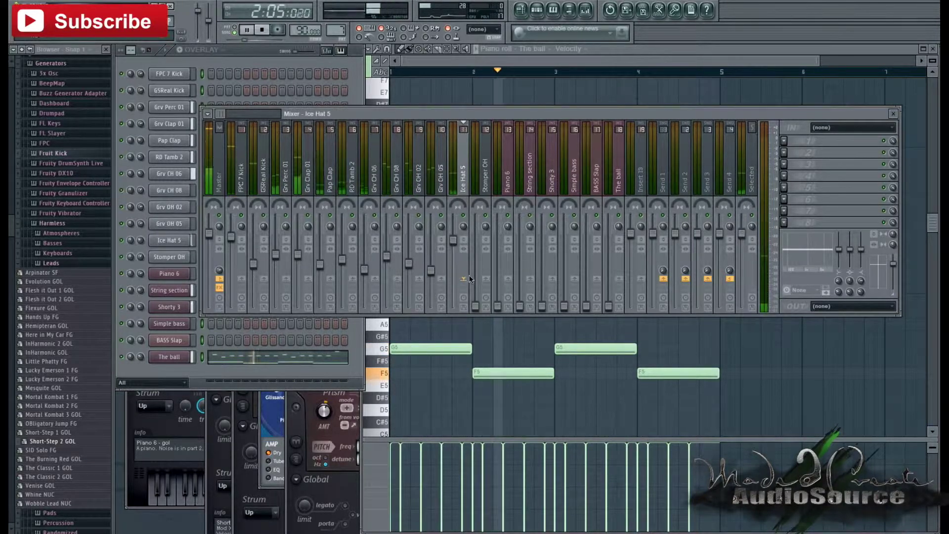
left_click_drag(476, 309, 478, 263)
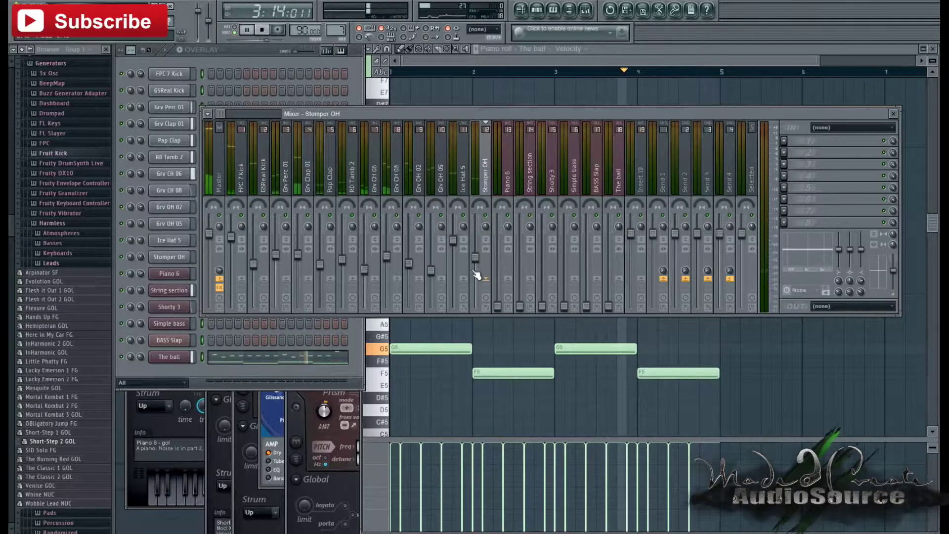
left_click_drag(475, 264, 475, 257)
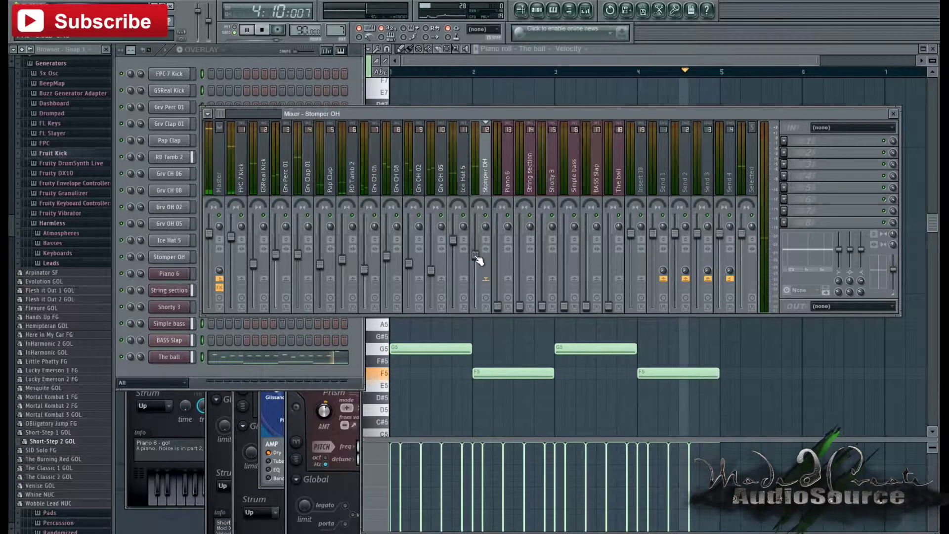
Blend in Piano 6 at a low volume and the String section slightly higher against the playing drums, and stop playback.
left_click(511, 183)
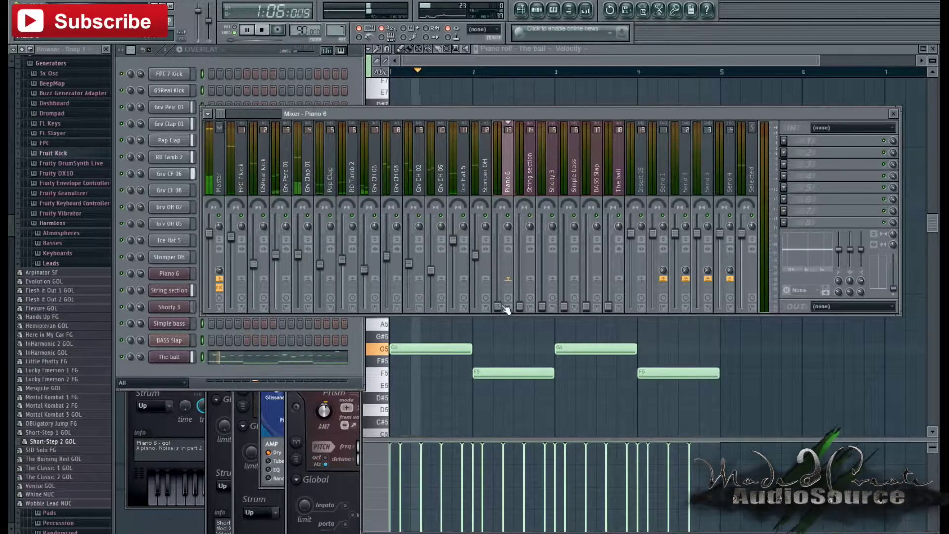
left_click(264, 31)
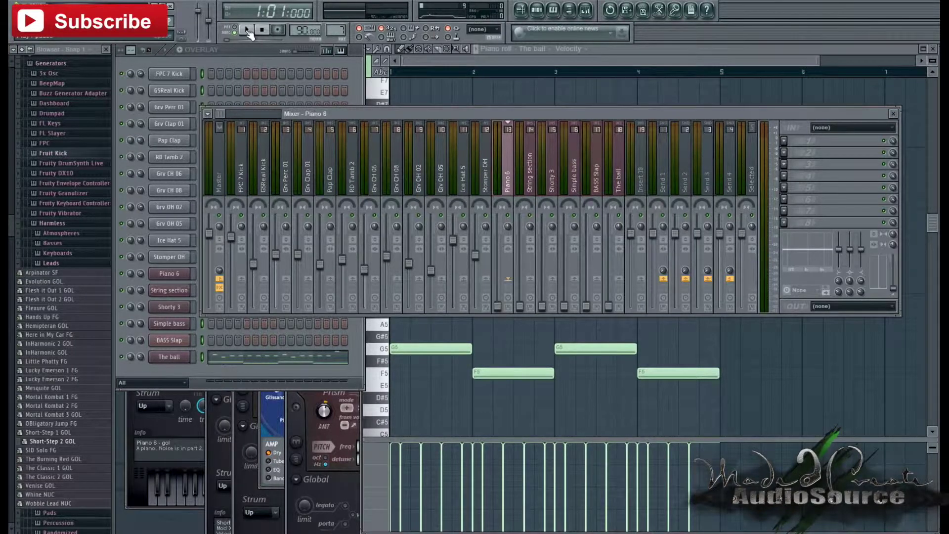
left_click(248, 31)
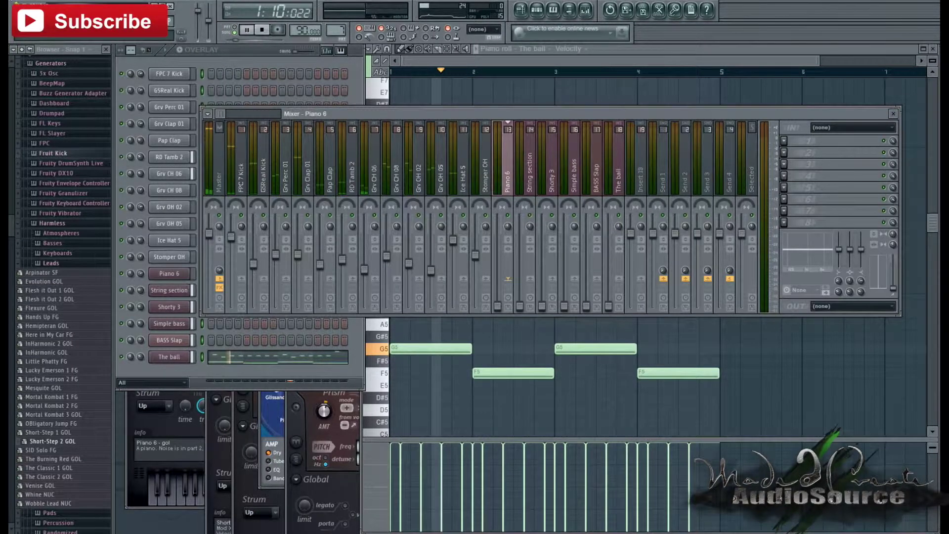
left_click_drag(498, 308, 498, 257)
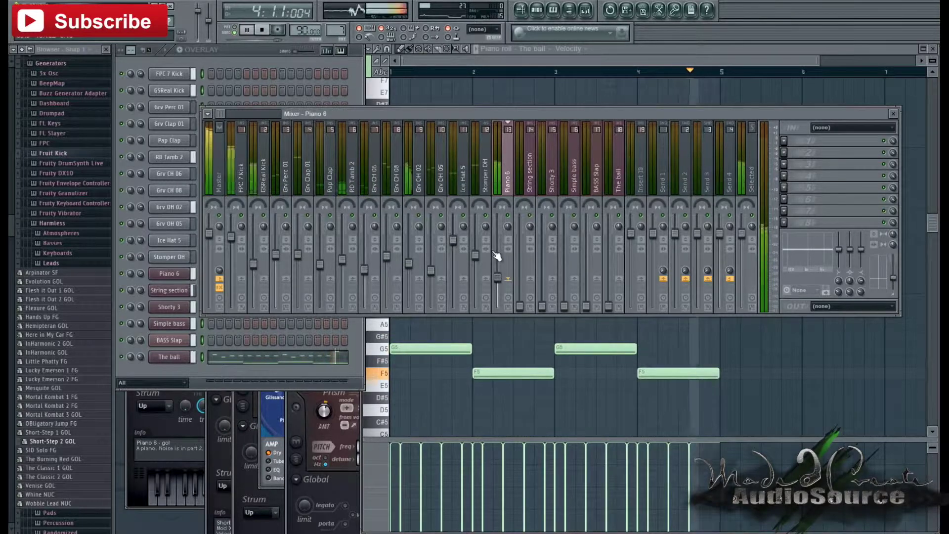
left_click_drag(520, 306, 517, 230)
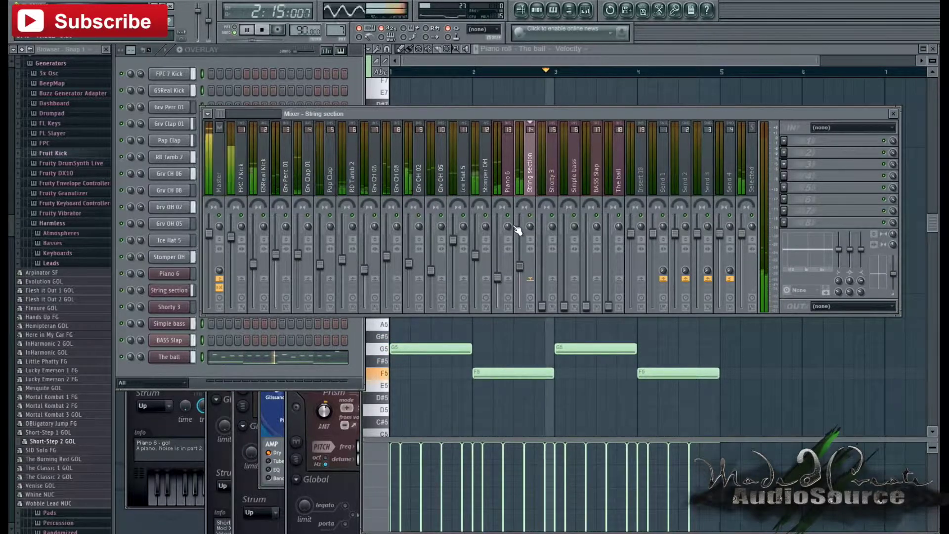
left_click(263, 31)
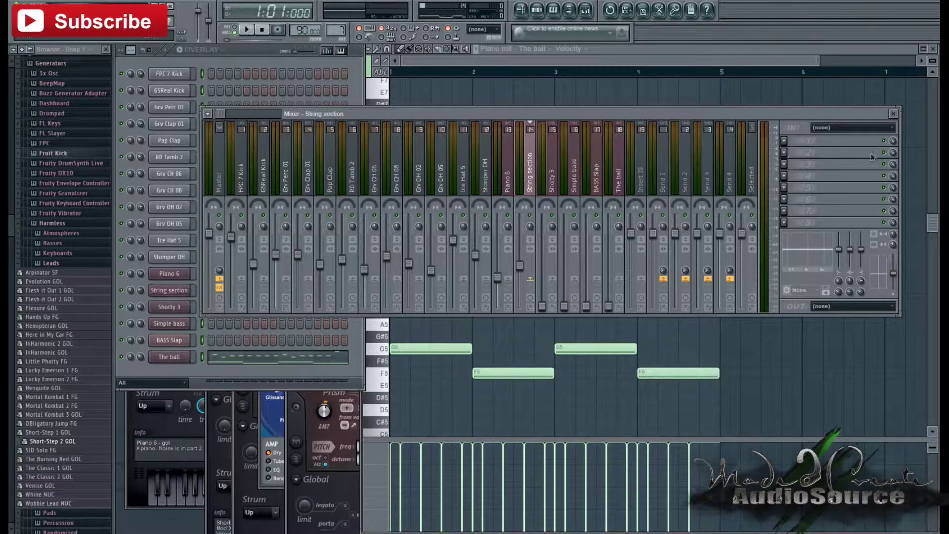
Add Gross Beat to the String section's first effect slot and apply its Sidechain volume preset.
left_click(785, 143)
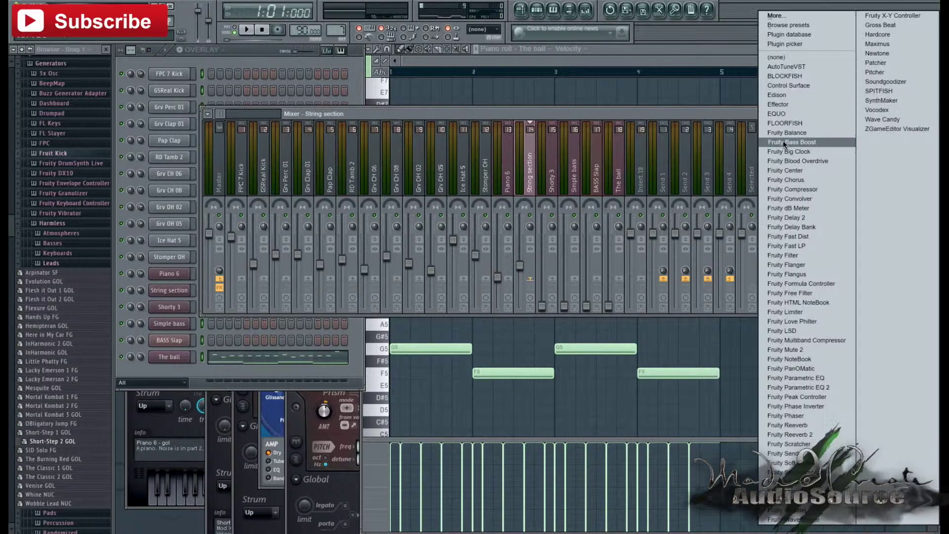
left_click(885, 25)
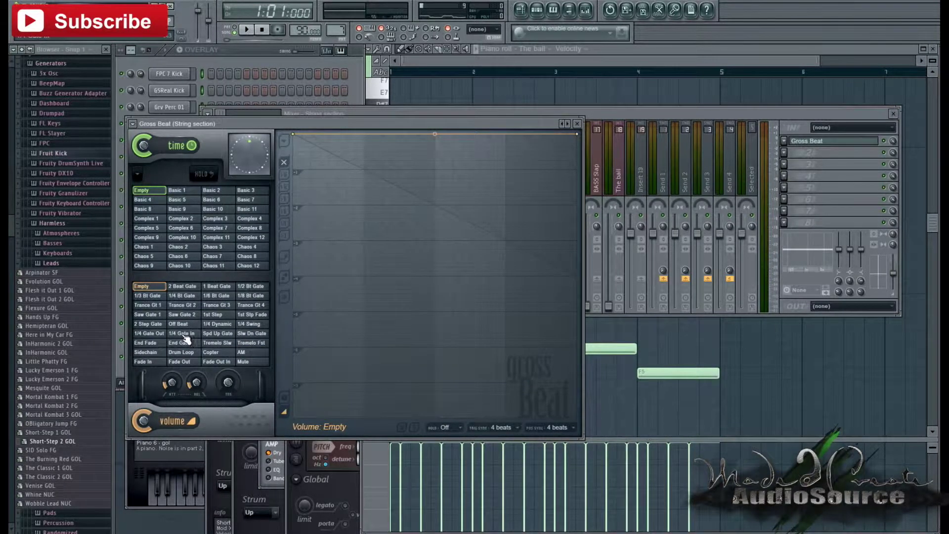
left_click(145, 352)
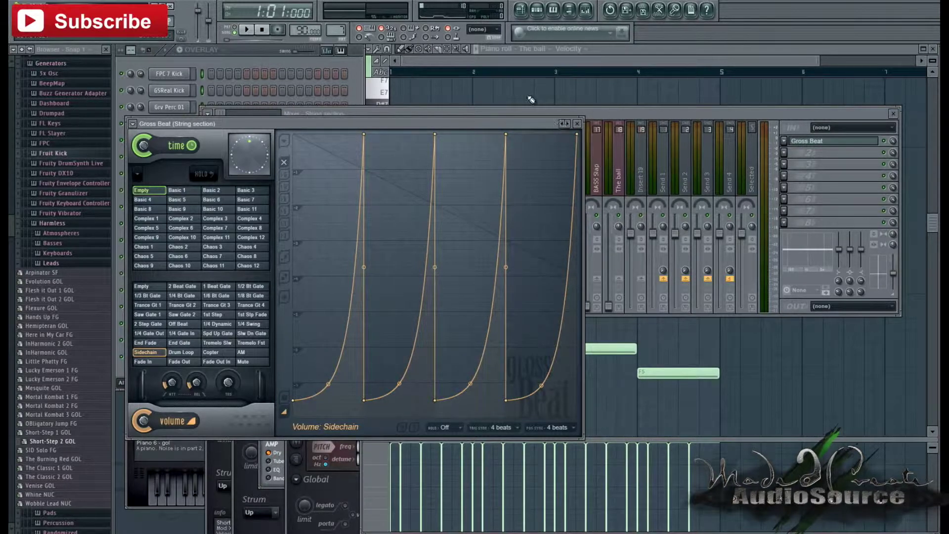
Raise the String section volume above its previous level against the playing beat to suit the sidechain effect, and stop playback.
left_click(247, 30)
key("F9")
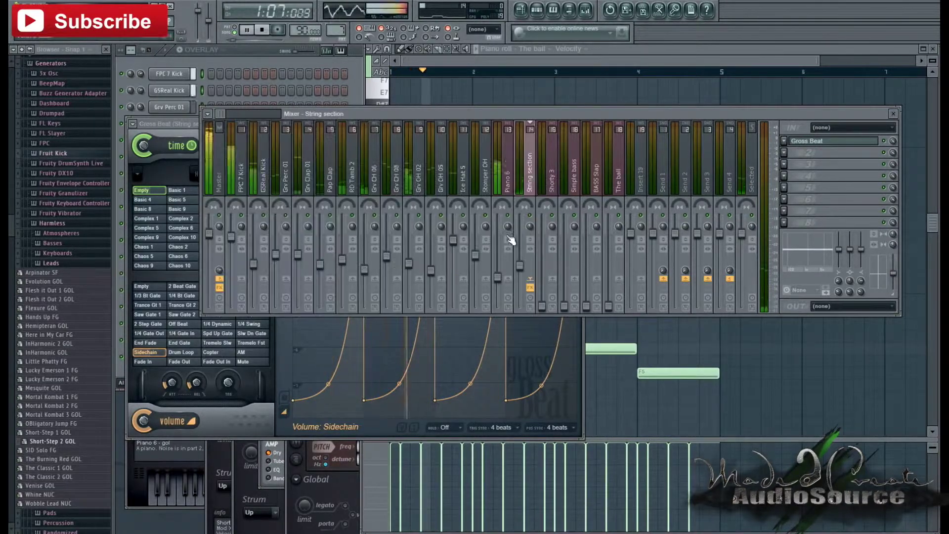
left_click_drag(522, 267, 525, 235)
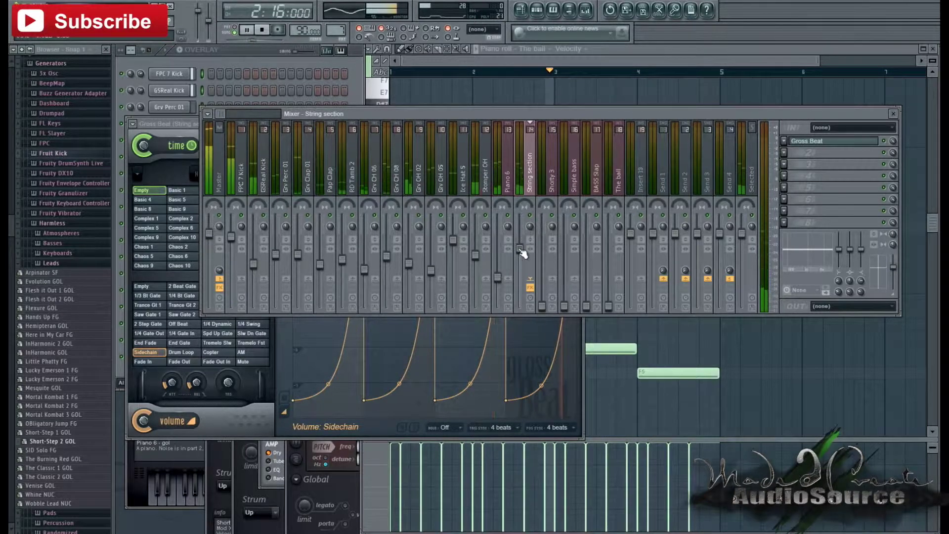
left_click(267, 32)
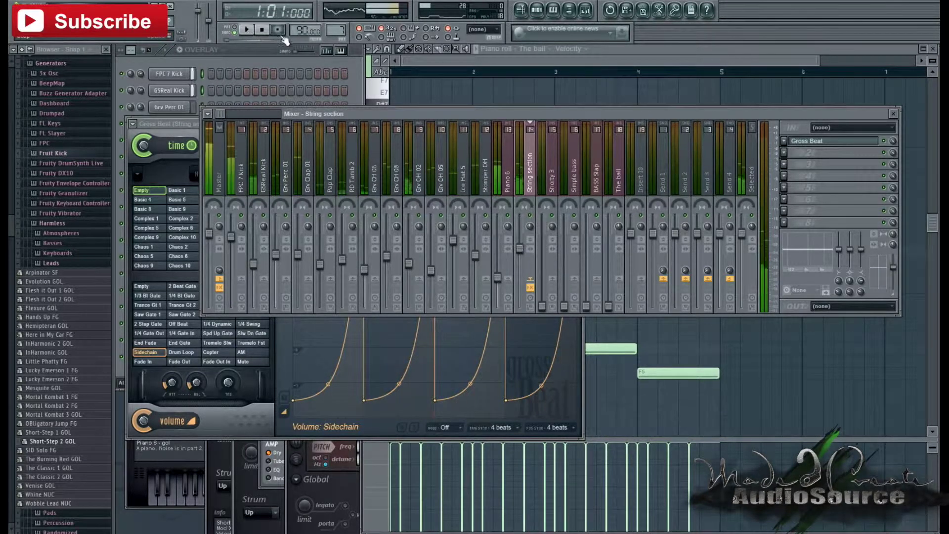
Add Fruity Love Philter to the String section's second effect slot and start playback.
left_click(785, 154)
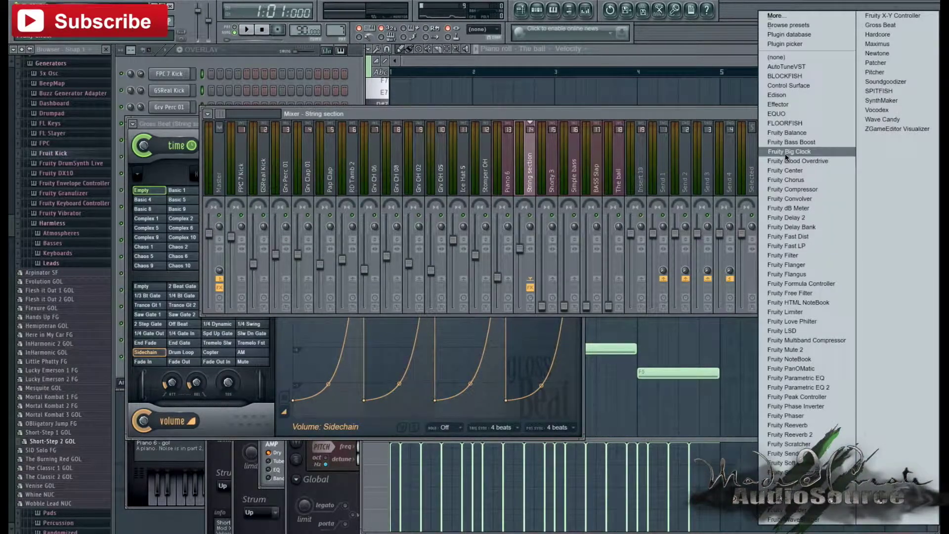
left_click(831, 322)
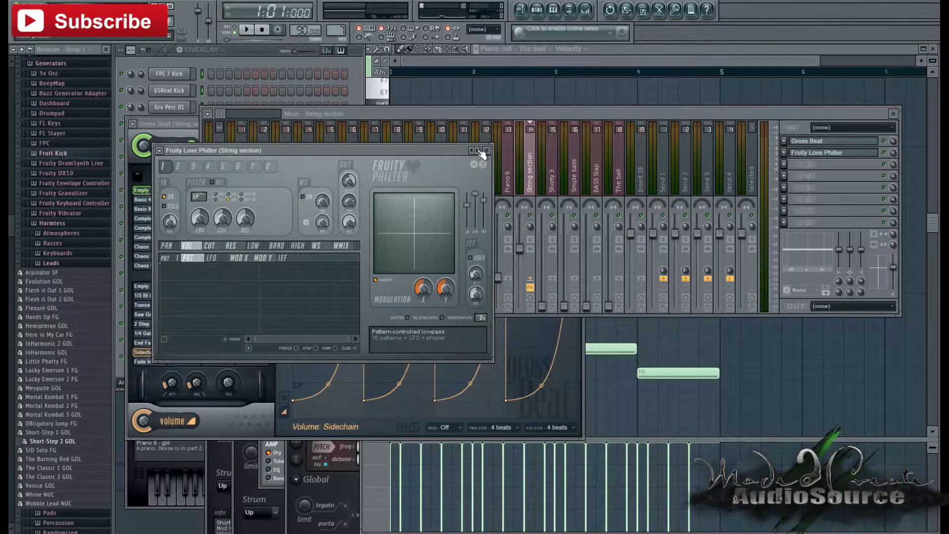
key("space")
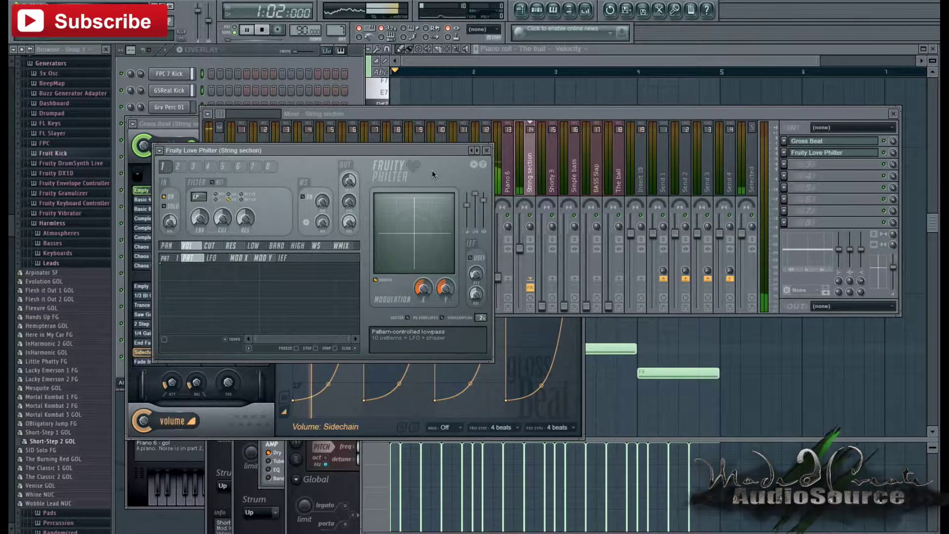
Audition the String section's Fruity Love Philter presets during playback and settle on Simple lowpass.
left_click(477, 150)
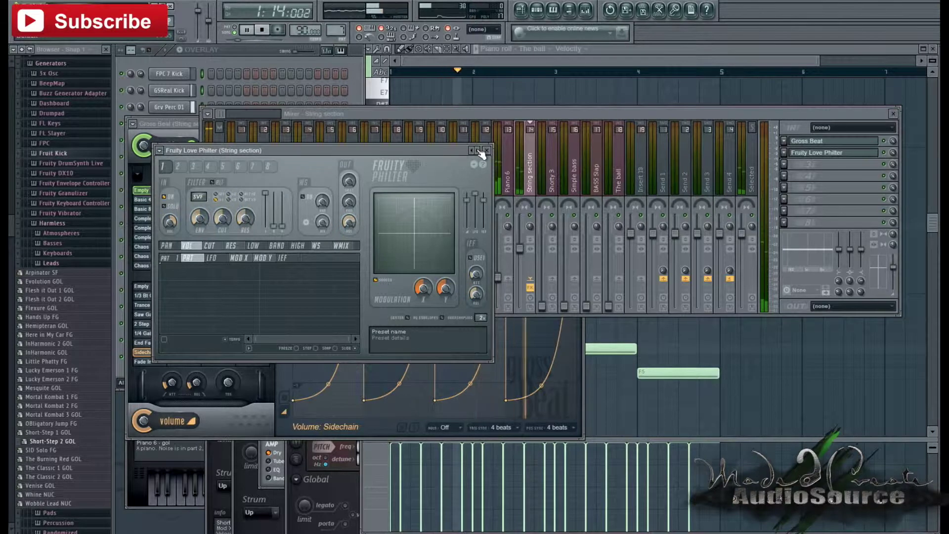
left_click(478, 150)
left_click(477, 150)
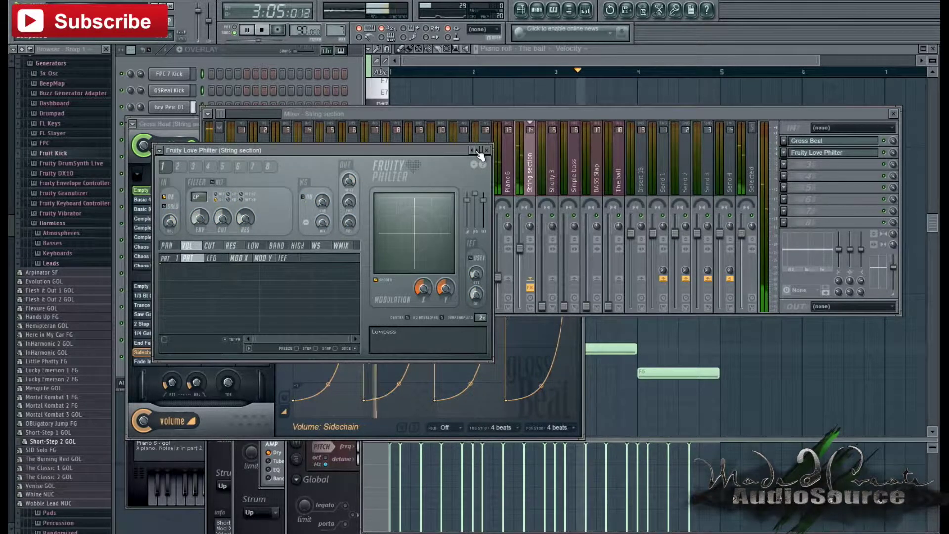
left_click(478, 151)
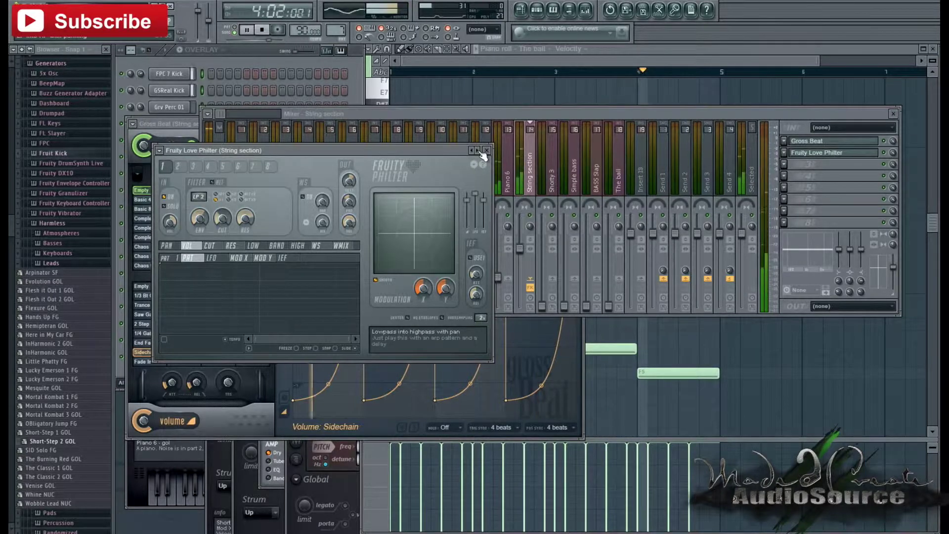
left_click(478, 150)
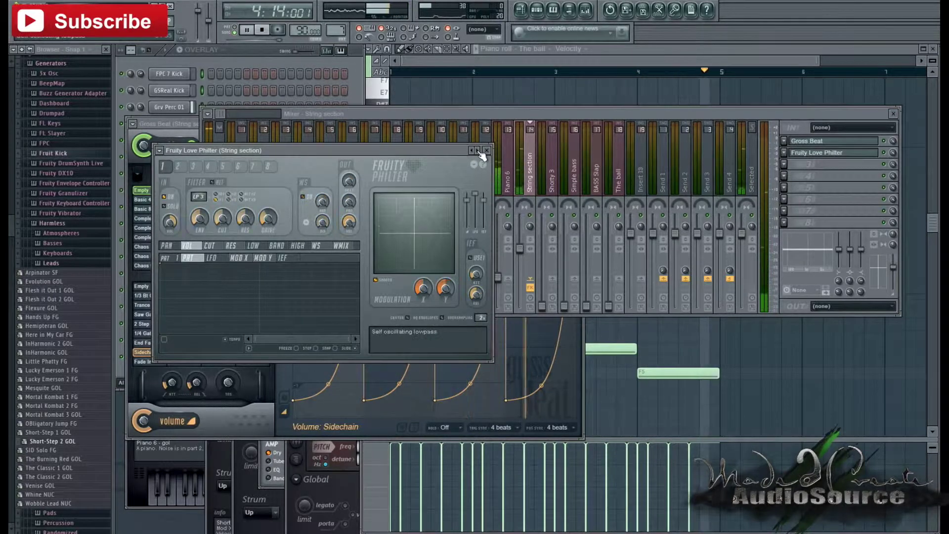
left_click(478, 150)
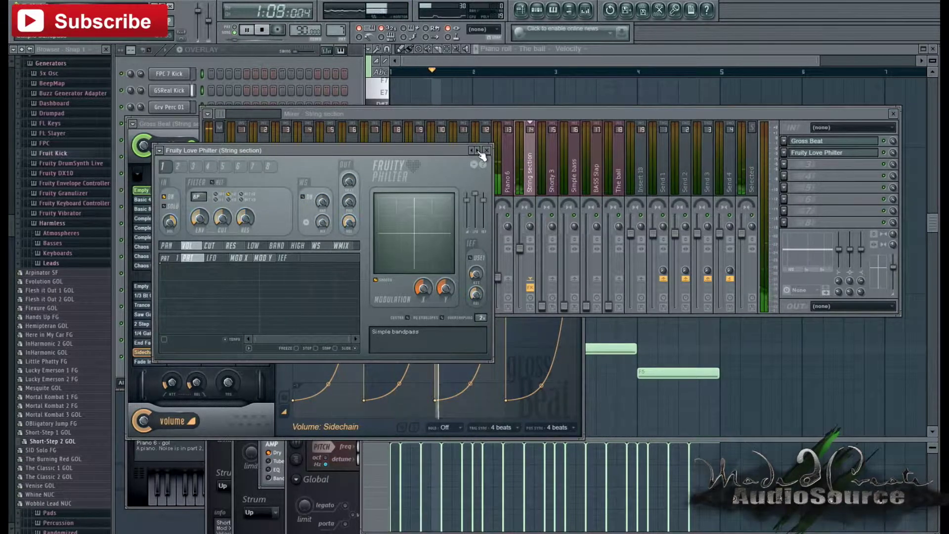
left_click(477, 151)
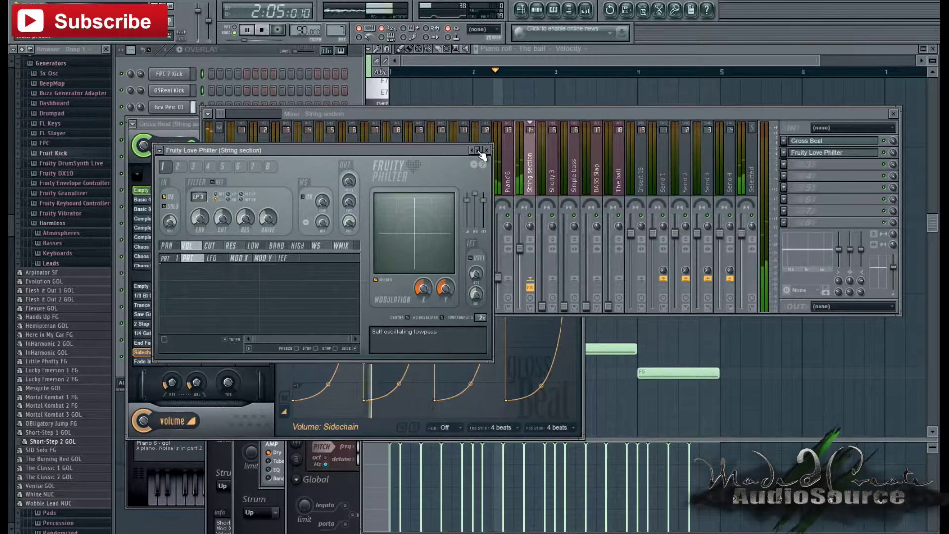
left_click(477, 150)
left_click(477, 150)
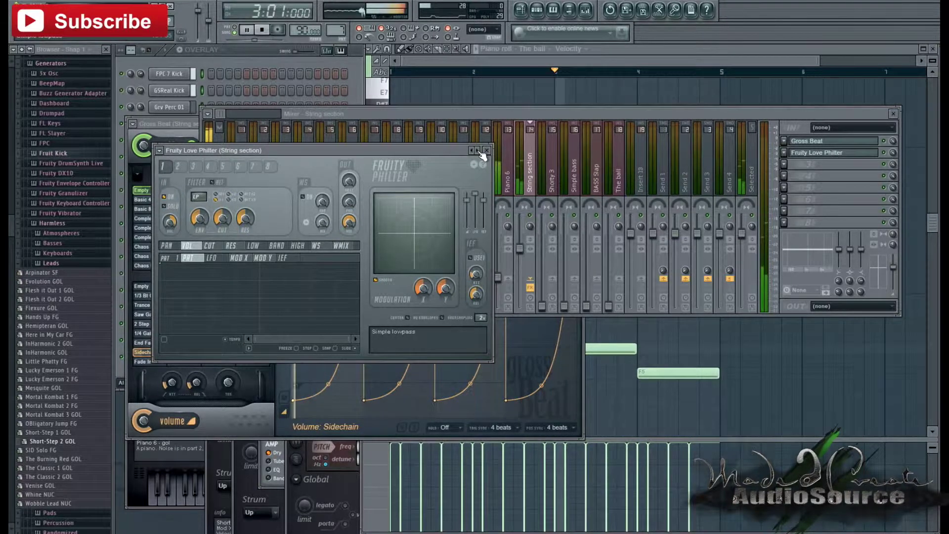
Nudge the String section volume up slightly and raise Shorty 3 from silence to just above Piano 6's fader level, stopping playback.
left_click(520, 247)
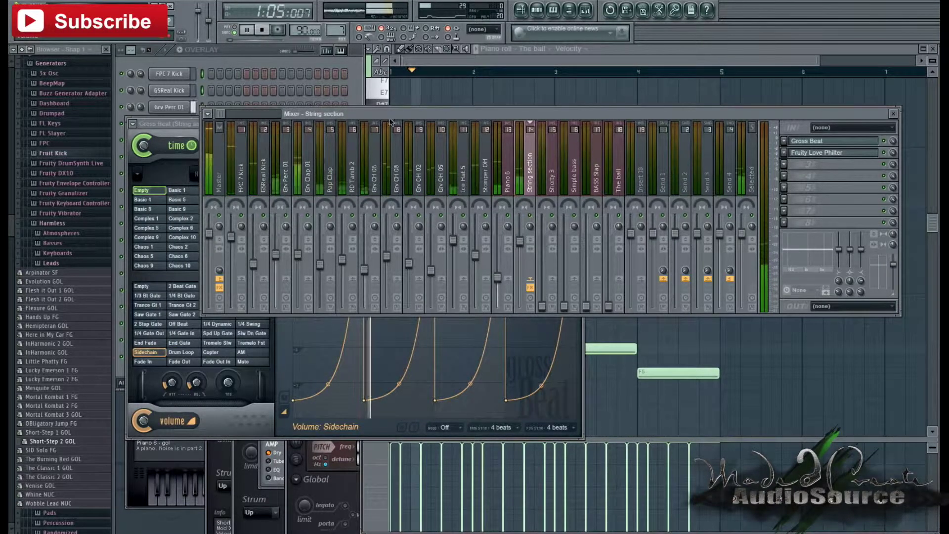
left_click(262, 30)
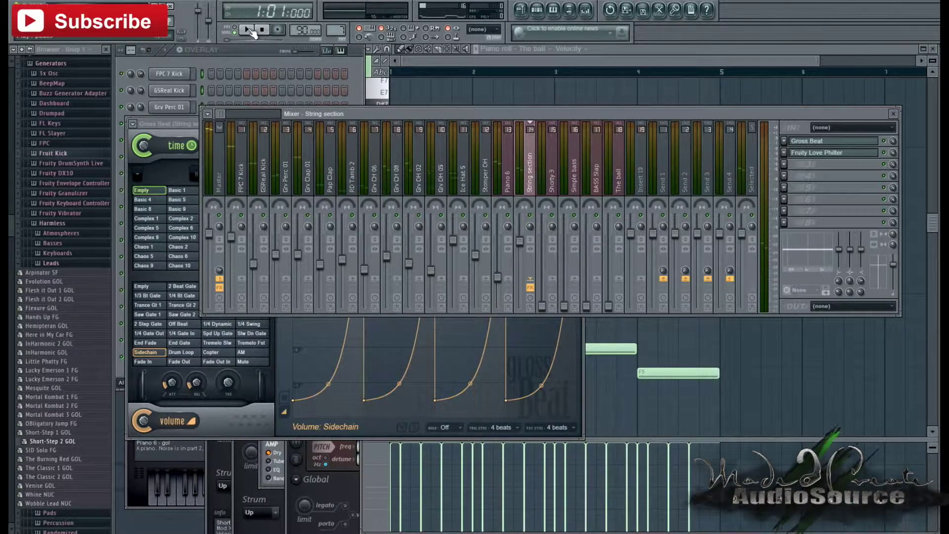
left_click(249, 30)
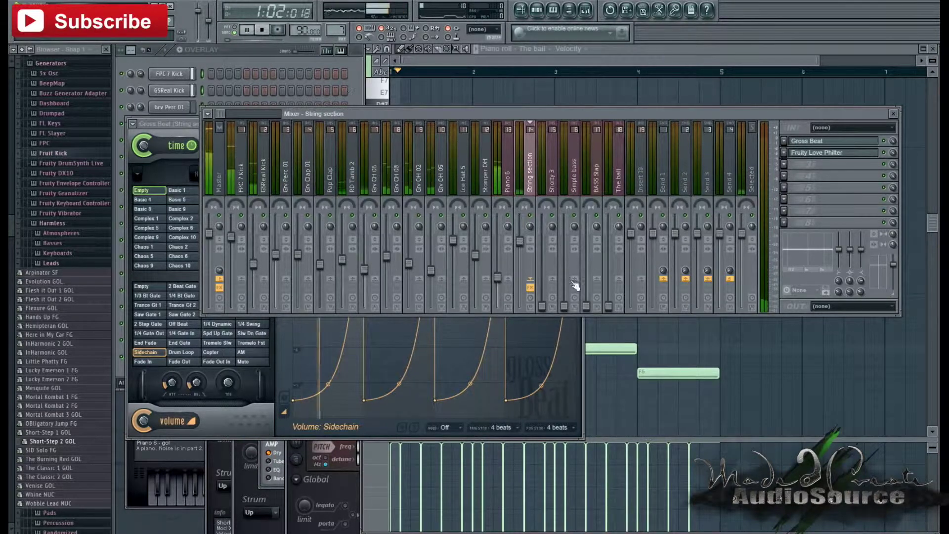
left_click_drag(542, 305, 546, 241)
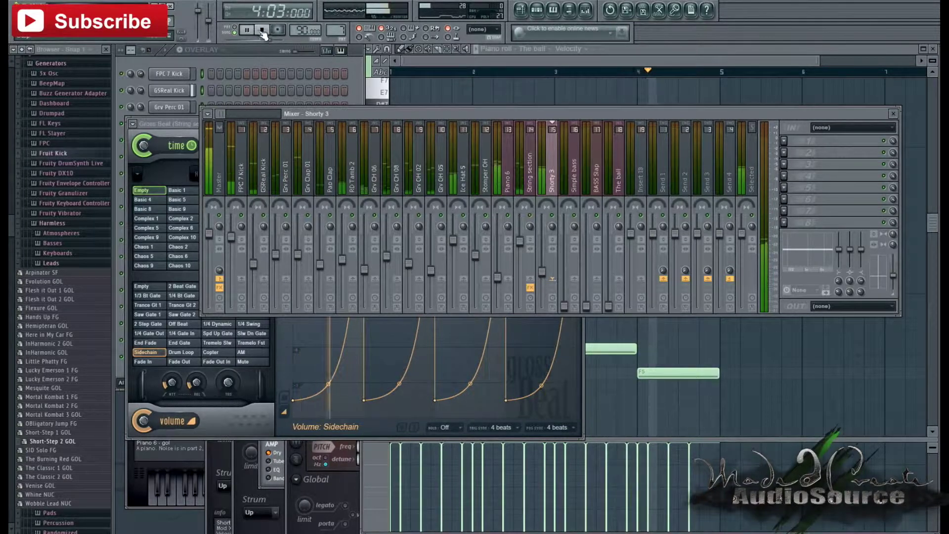
key("space")
Add Fruity Love Philter to Shorty 3's first effect slot and start playback.
left_click(782, 141)
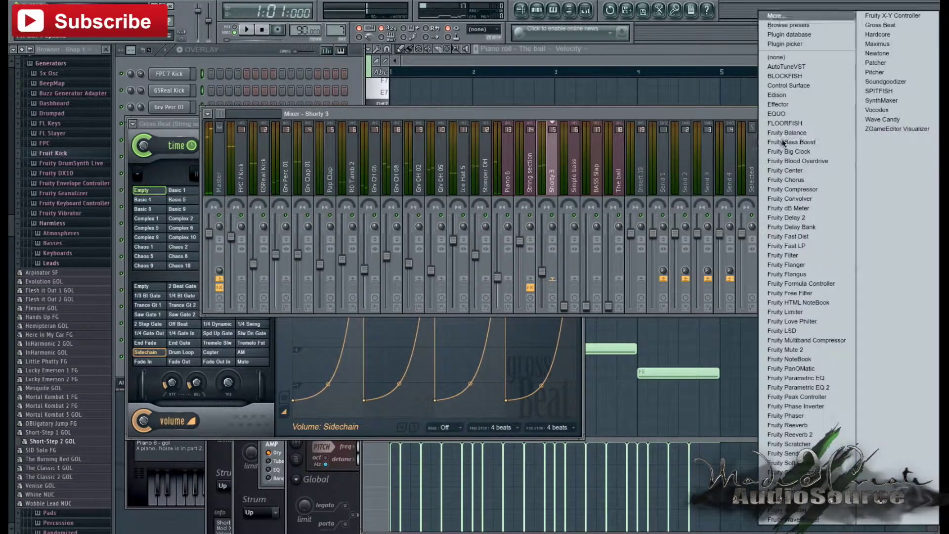
left_click(802, 321)
left_click(246, 30)
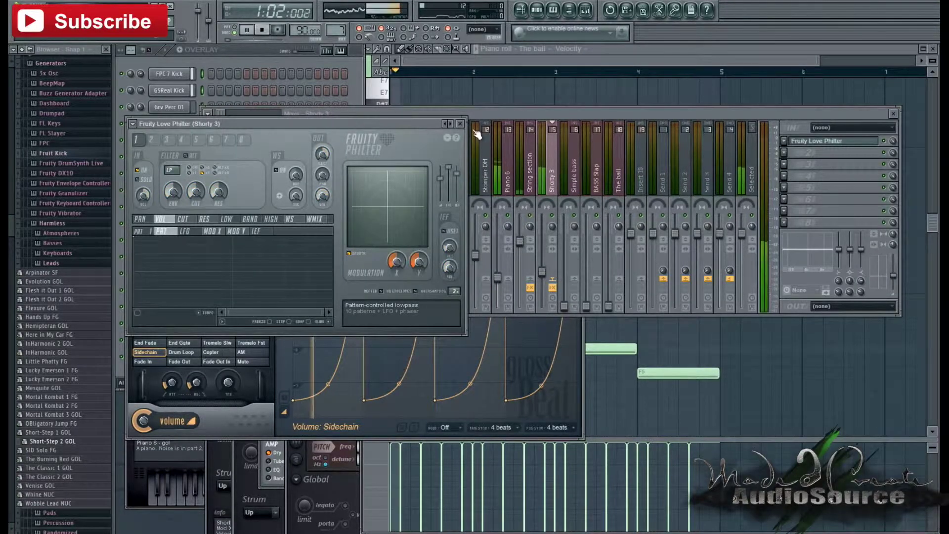
Audition Shorty 3's Fruity Love Philter presets during playback, keep Twinkle, close the effect and stop playback.
left_click(450, 123)
left_click(450, 124)
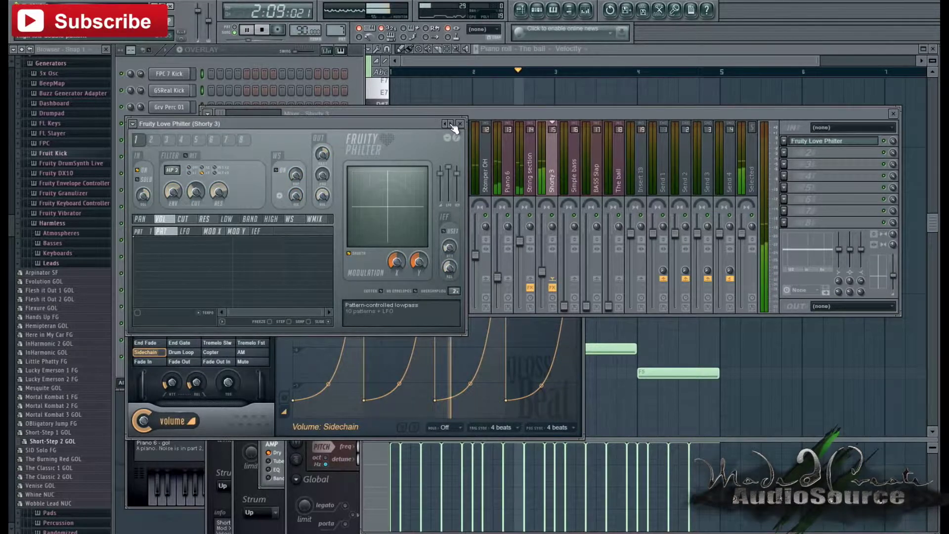
left_click(450, 124)
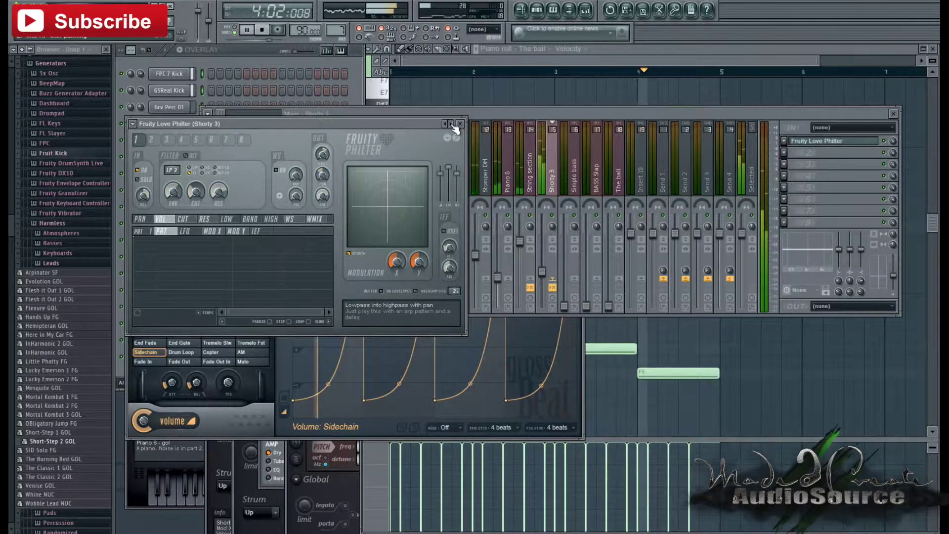
left_click(450, 124)
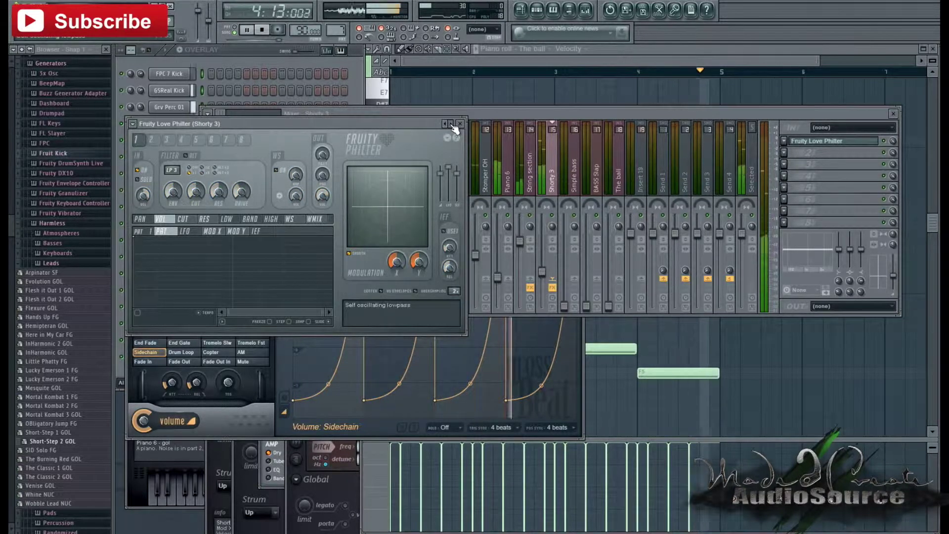
left_click(451, 124)
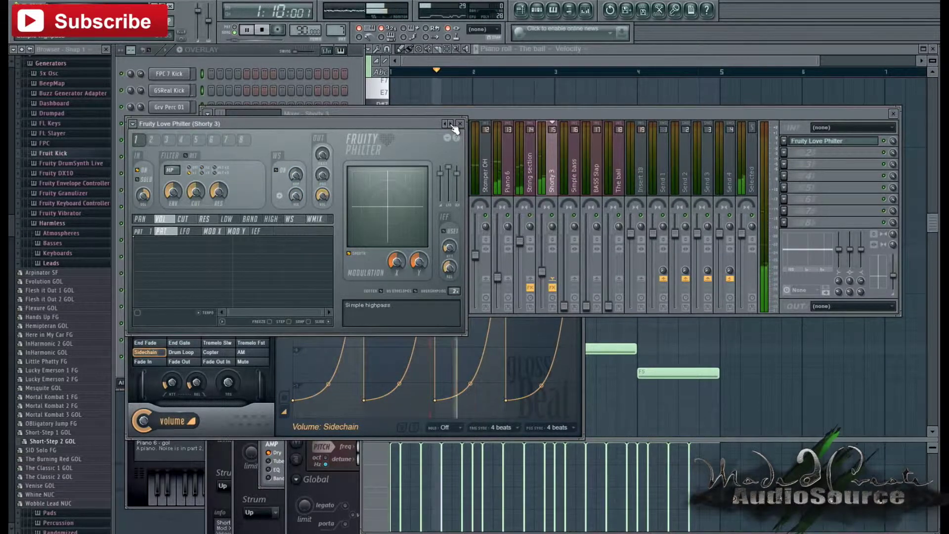
left_click(450, 124)
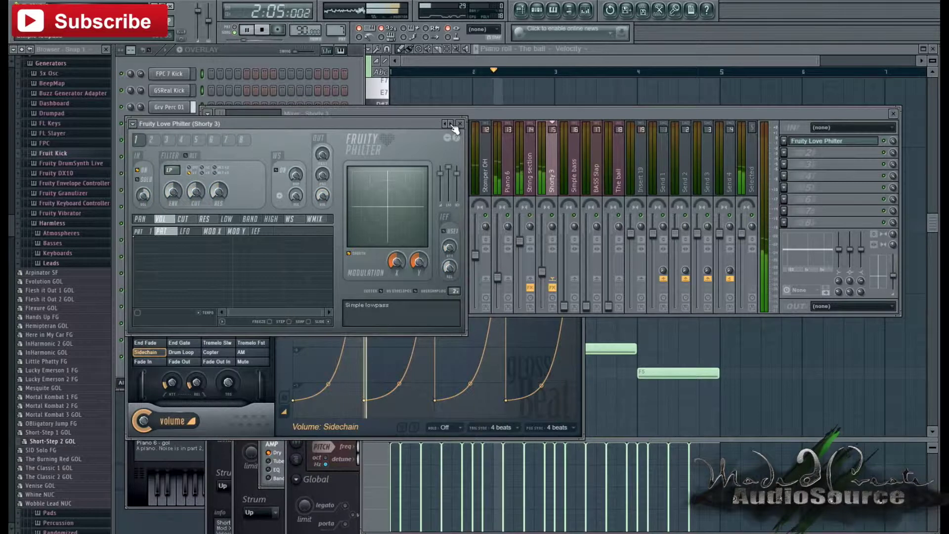
left_click(450, 124)
left_click(451, 124)
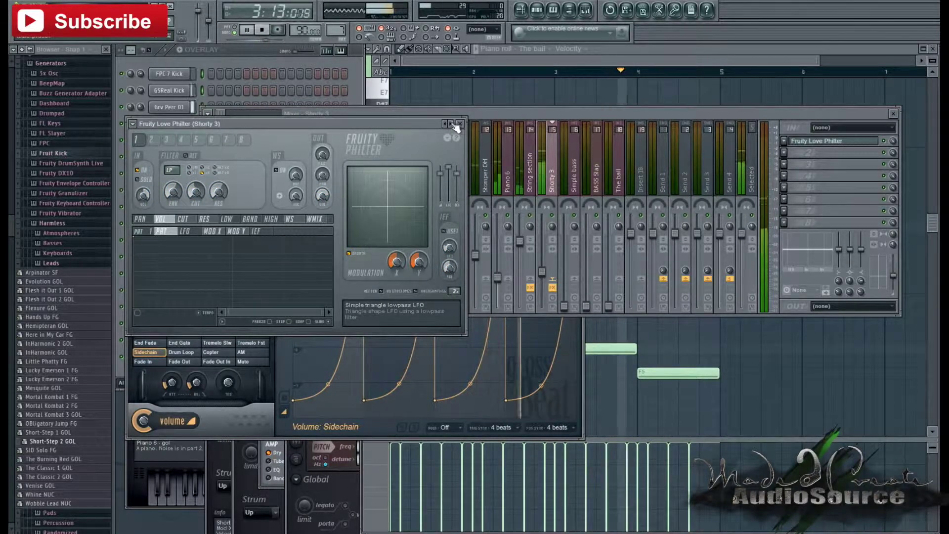
left_click(451, 124)
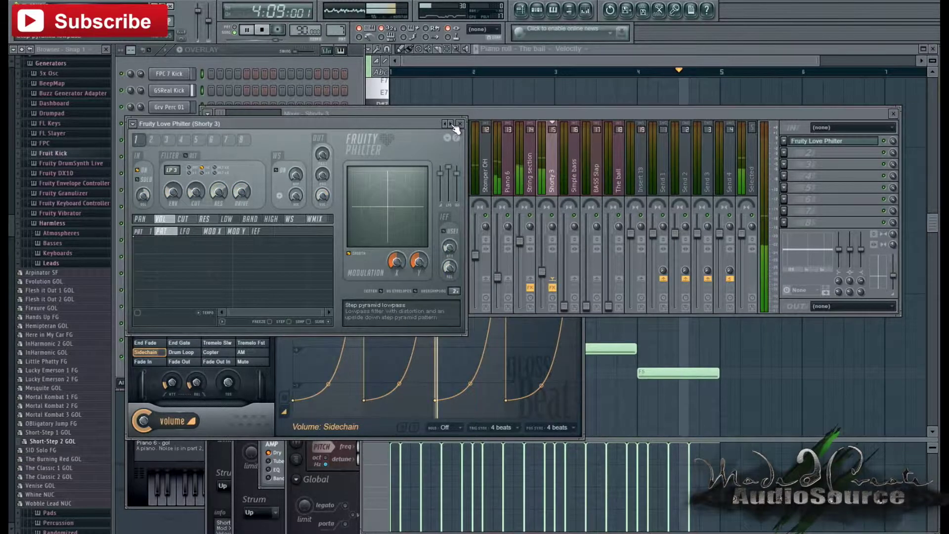
left_click(450, 124)
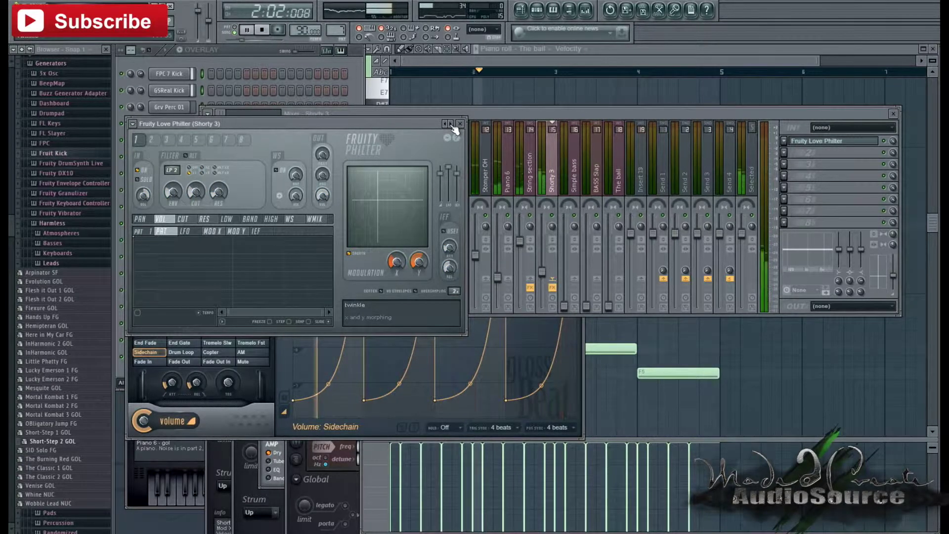
left_click(459, 124)
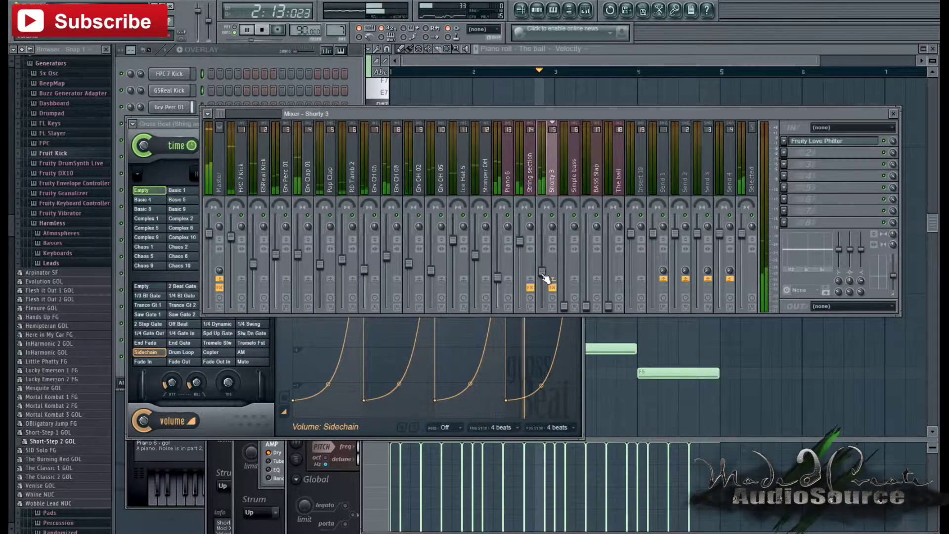
left_click(266, 32)
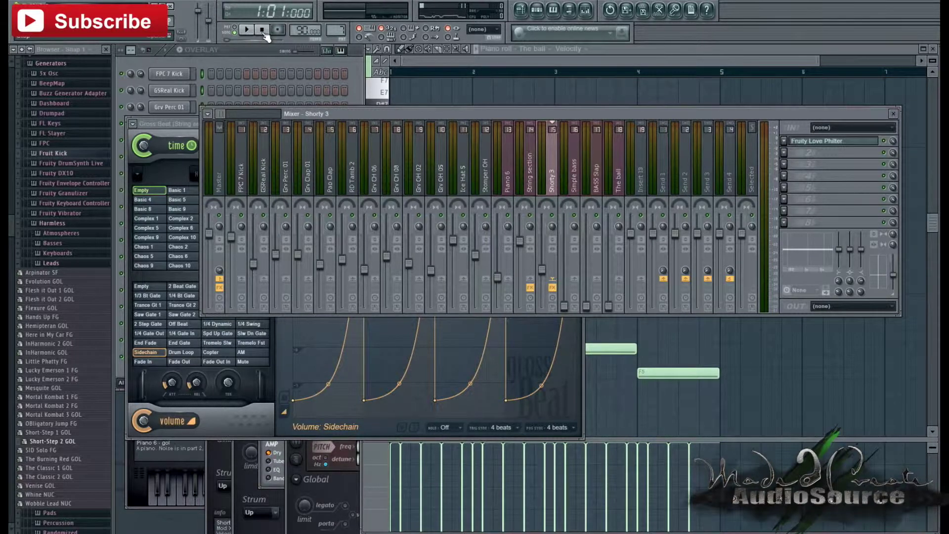
Raise the Simple bass volume from silence to about Stomper OH's fader level while the beat plays.
left_click(247, 29)
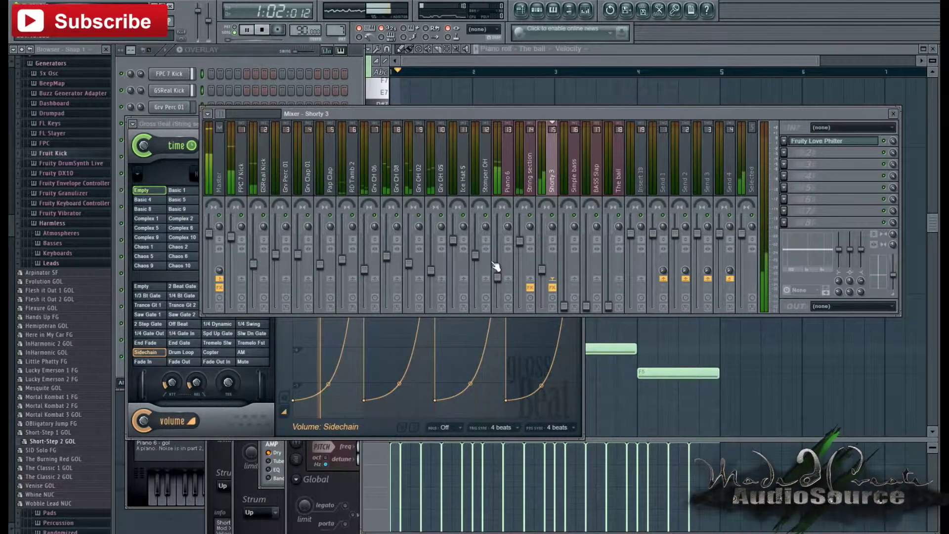
left_click(567, 303)
left_click_drag(563, 291, 568, 269)
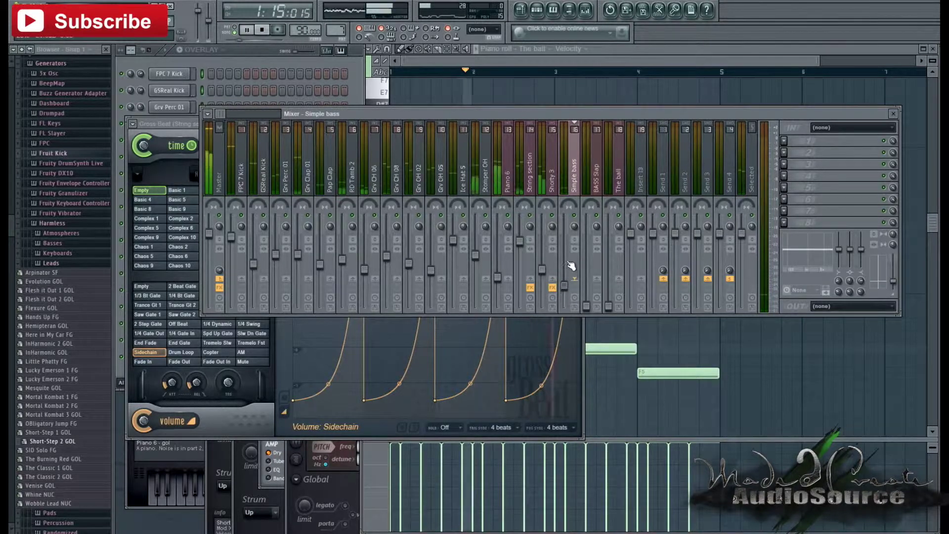
left_click_drag(569, 232, 568, 211)
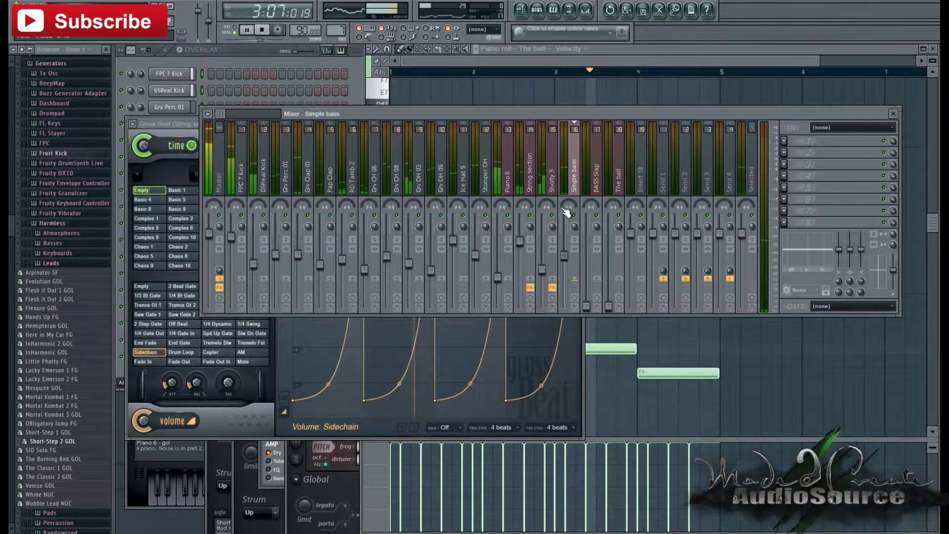
Raise BASS Slap from silence to about Simple bass's fader level, raise The ball to about Shorty 3's level, and stop playback.
left_click_drag(587, 307, 579, 221)
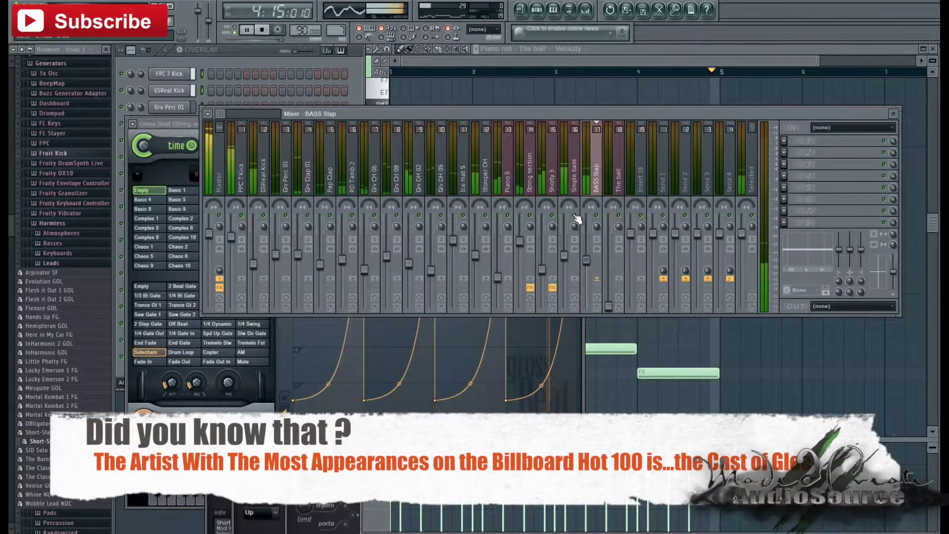
left_click_drag(588, 263, 572, 262)
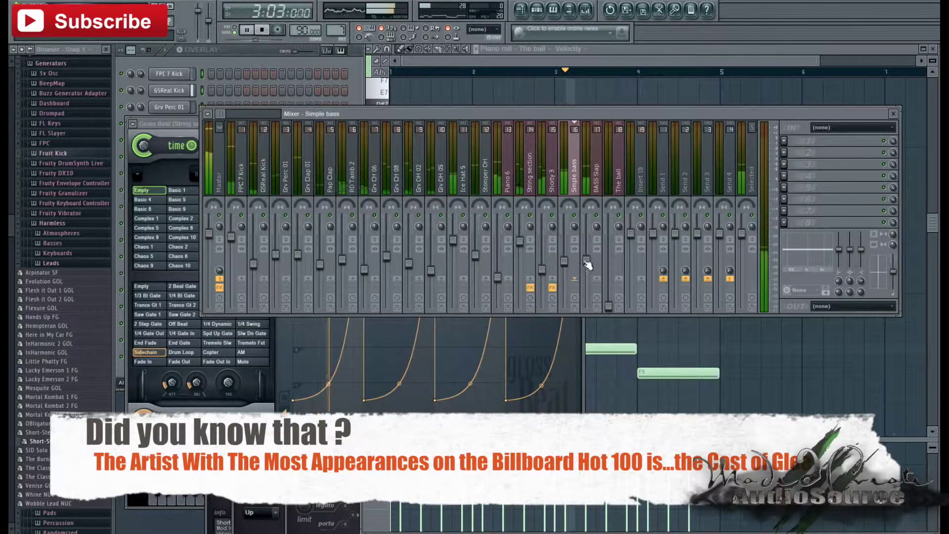
left_click(586, 264)
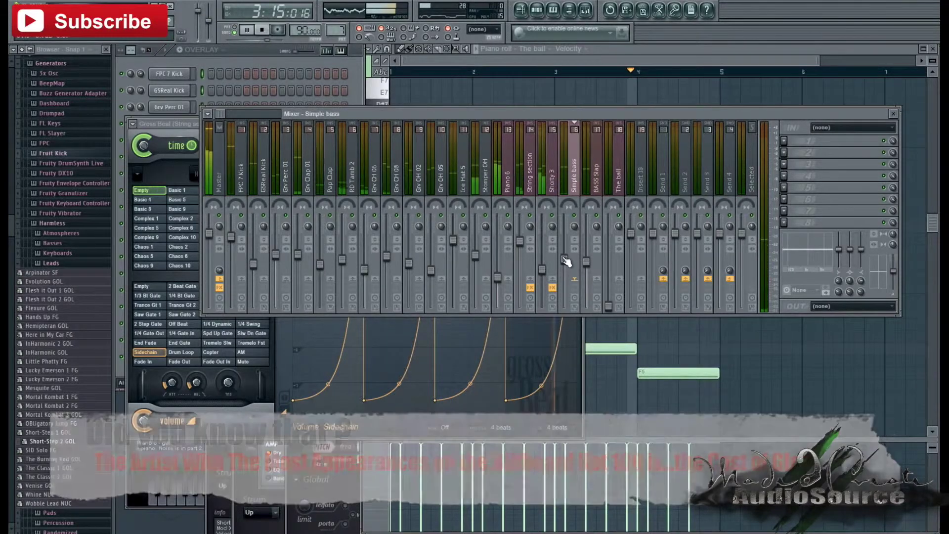
left_click_drag(610, 301, 605, 242)
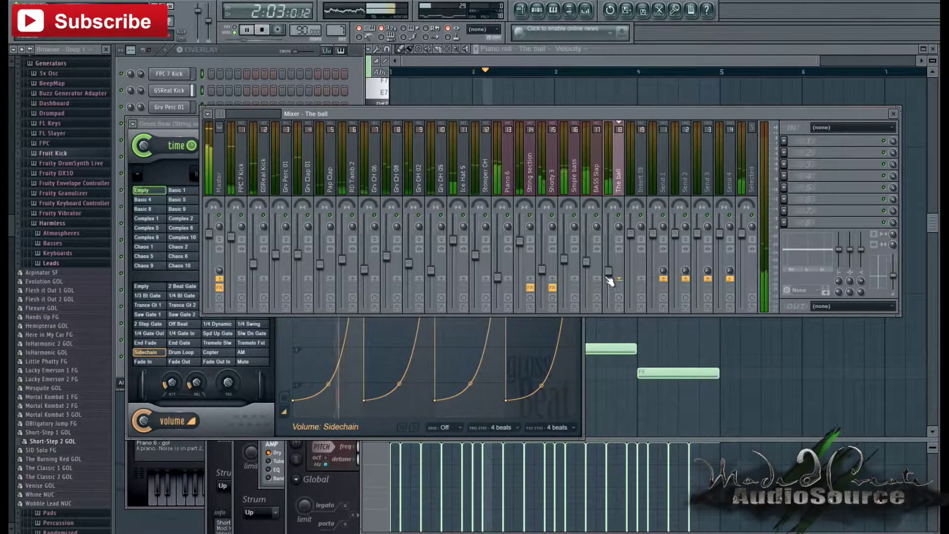
left_click(263, 31)
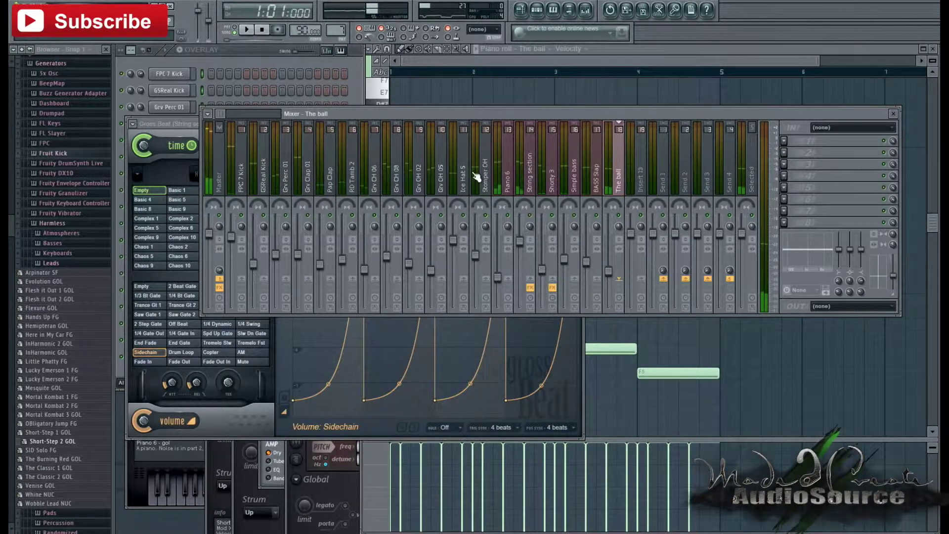
Add Fruity PanOMatic to The ball's first effect slot, audition it with the beat and close the effect.
left_click(794, 141)
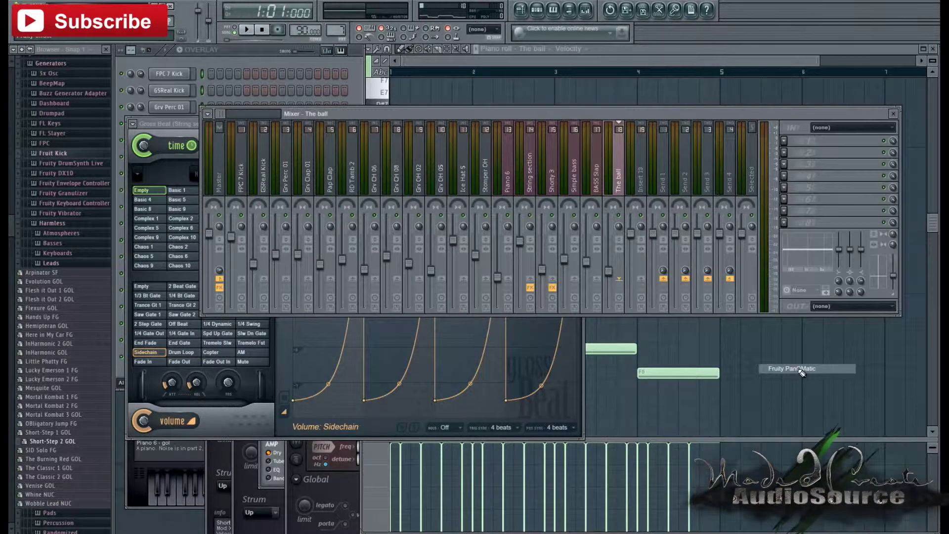
left_click_drag(204, 125, 399, 153)
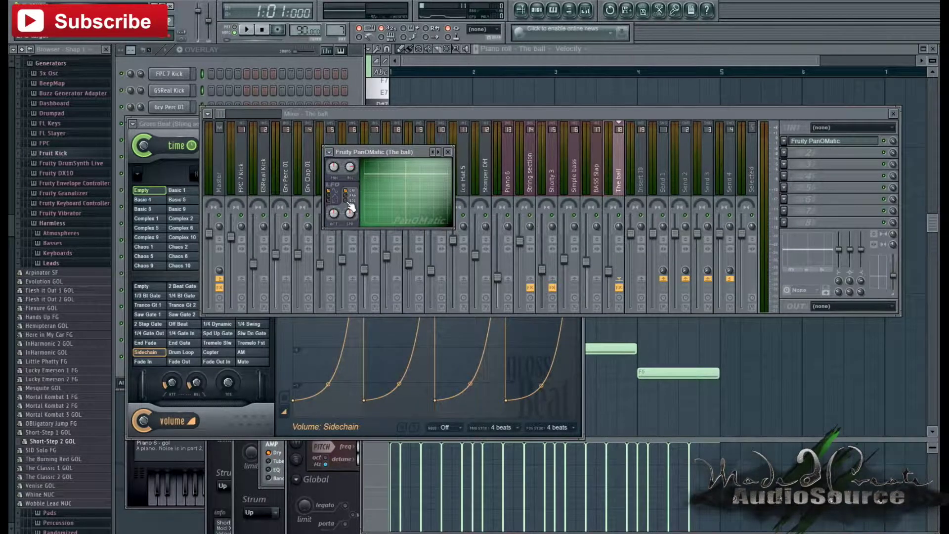
left_click(247, 30)
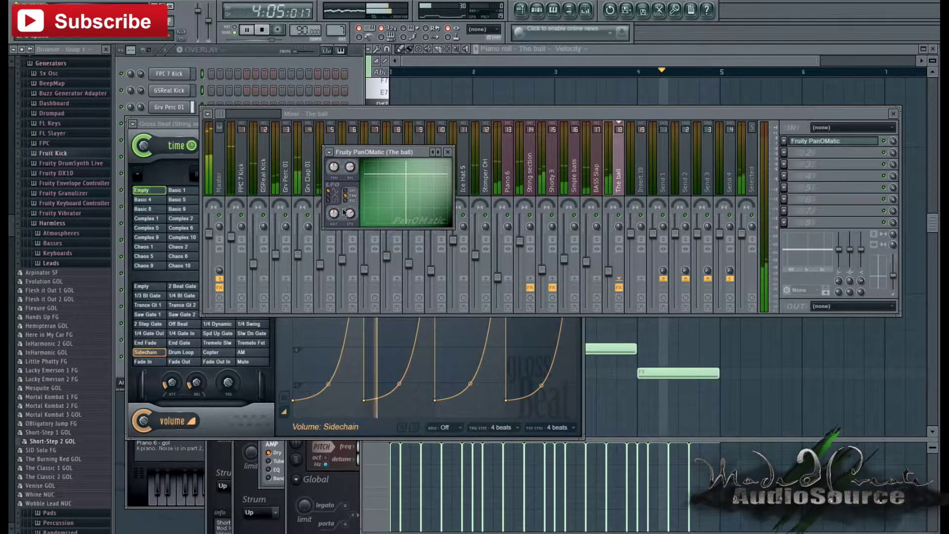
left_click(263, 31)
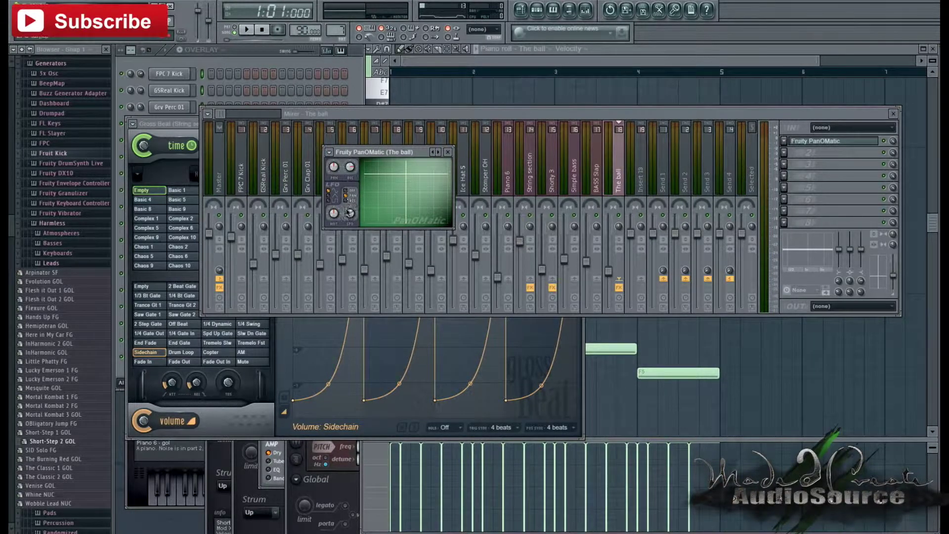
left_click(621, 223)
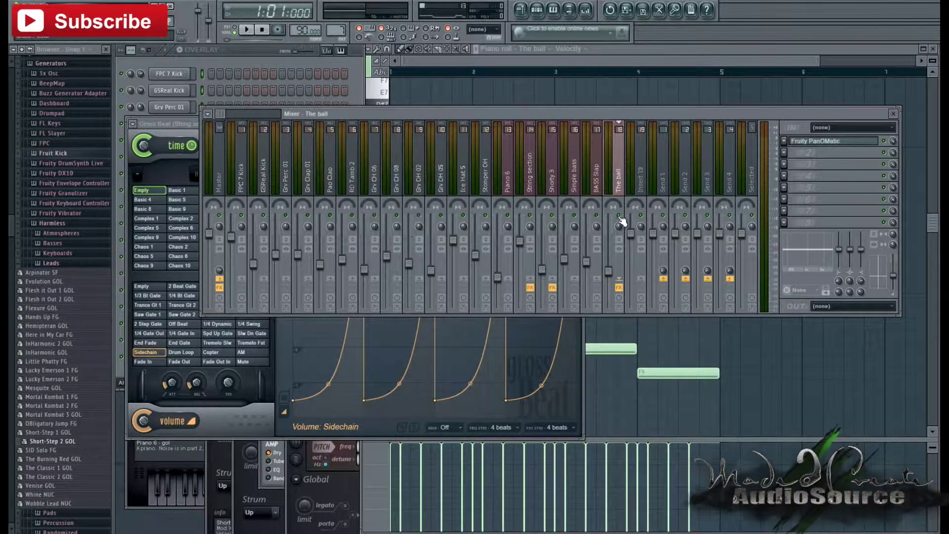
Play the beat several times to check the overall mix with Fruity PanOMatic on The ball, stopping playback at the end.
left_click(247, 30)
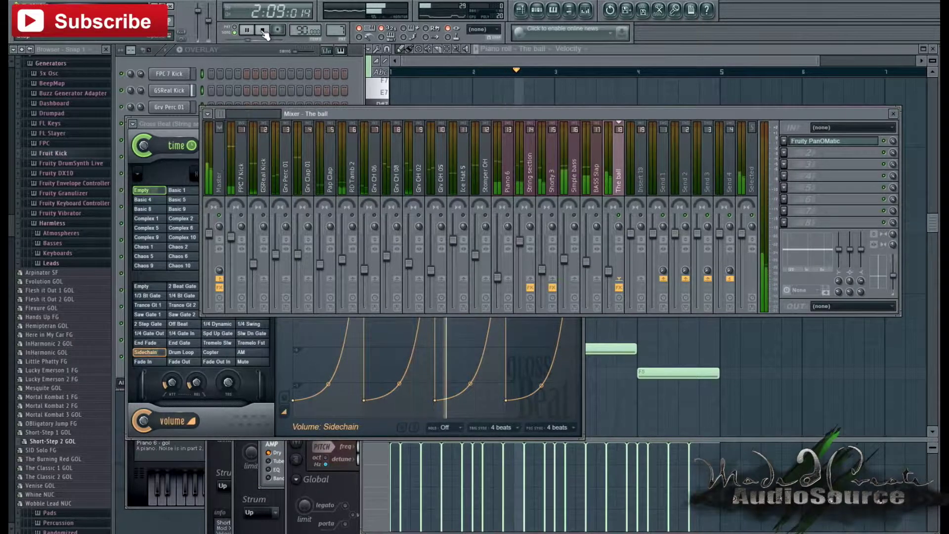
left_click(263, 31)
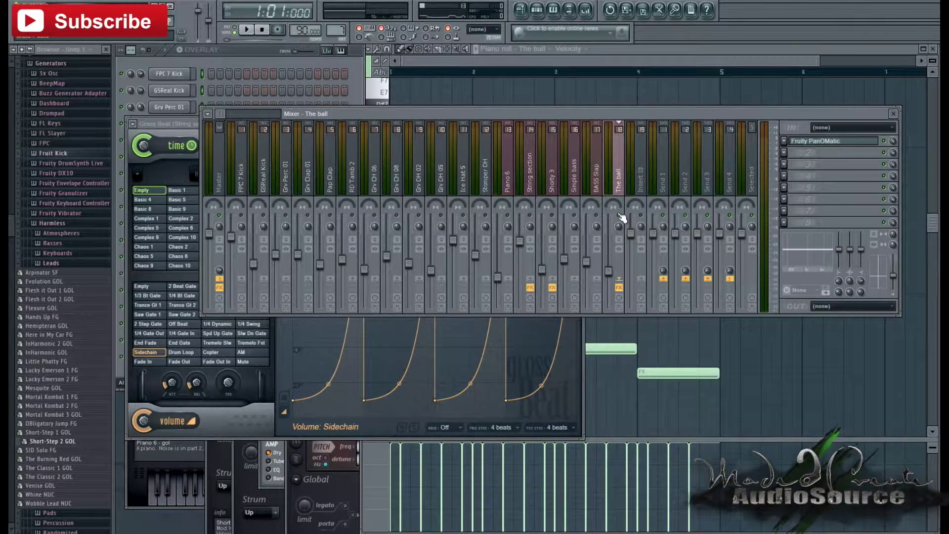
left_click(253, 31)
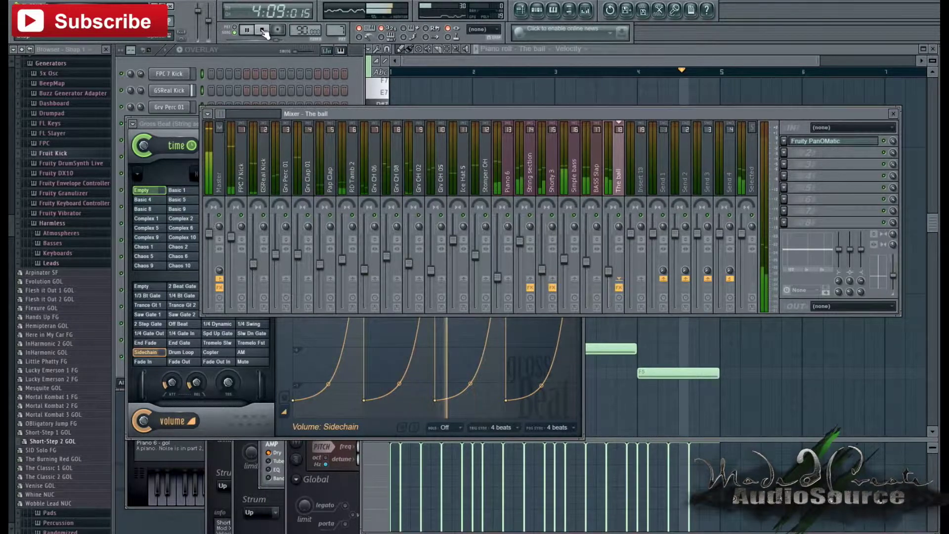
left_click(265, 30)
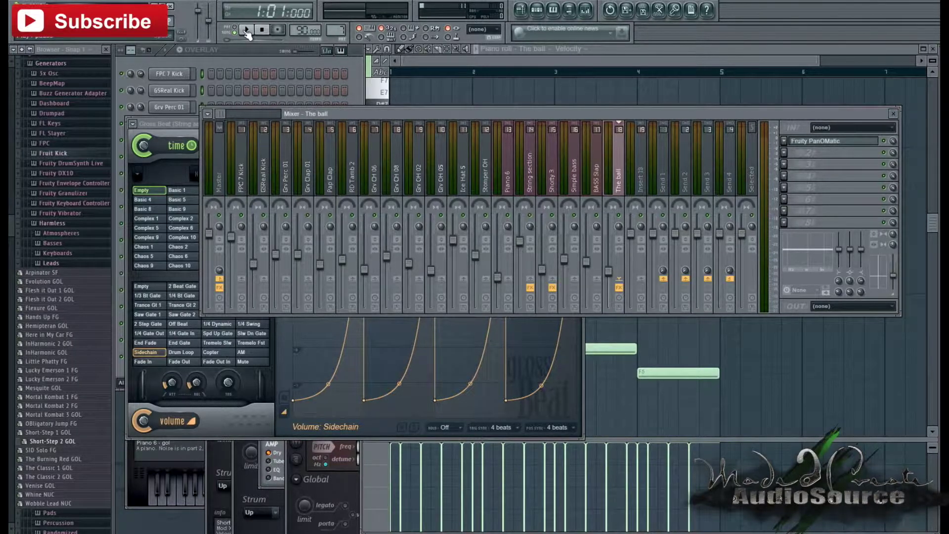
left_click(247, 29)
left_click(250, 30)
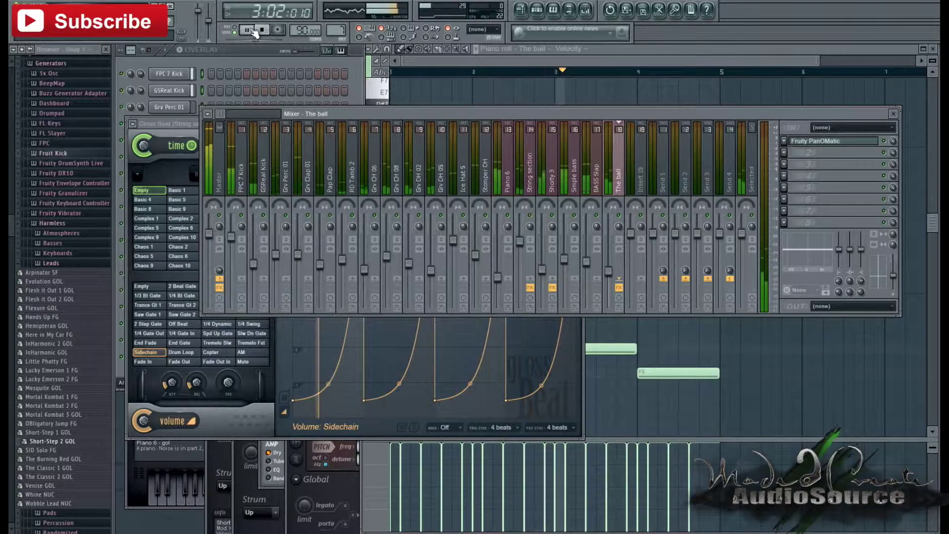
left_click(266, 31)
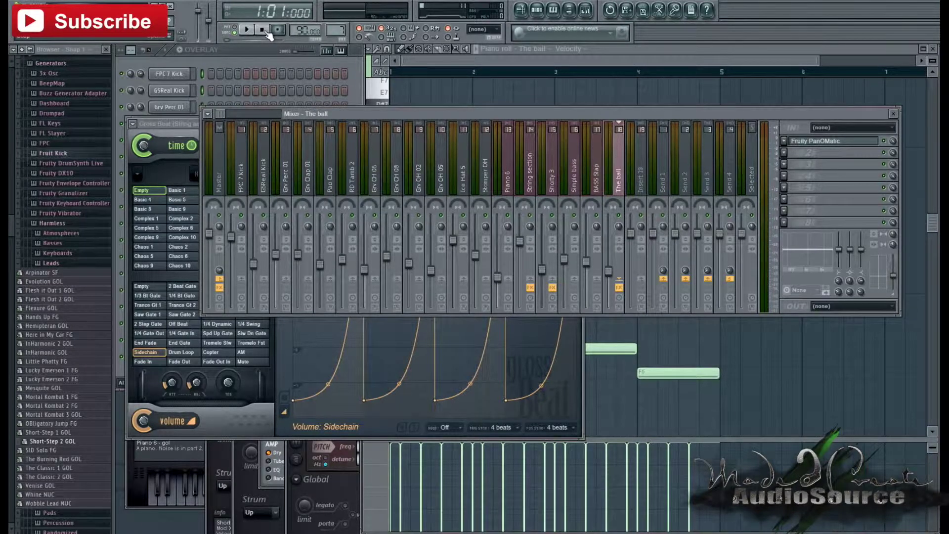
Collapse the Harmless presets in the browser and expand Harmor's Lead presets.
left_click(49, 264)
left_click(52, 223)
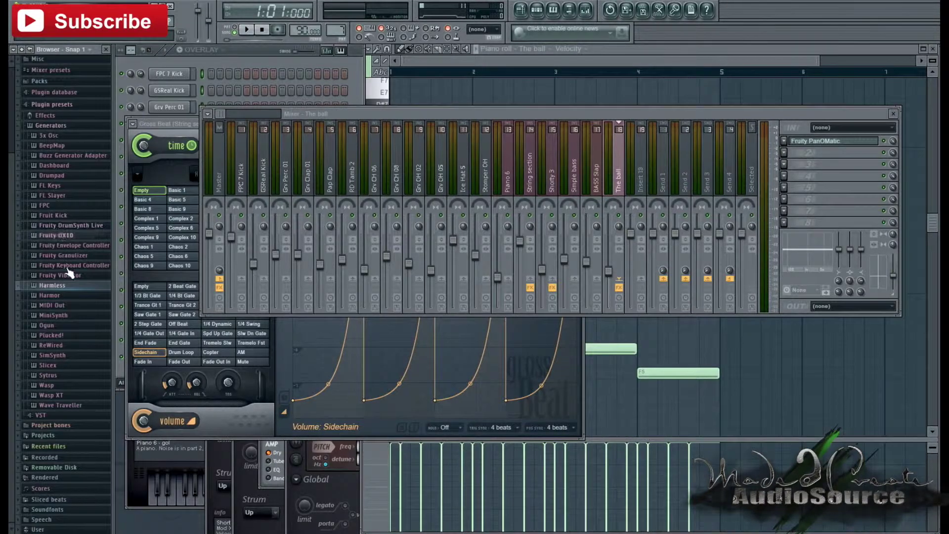
left_click(63, 295)
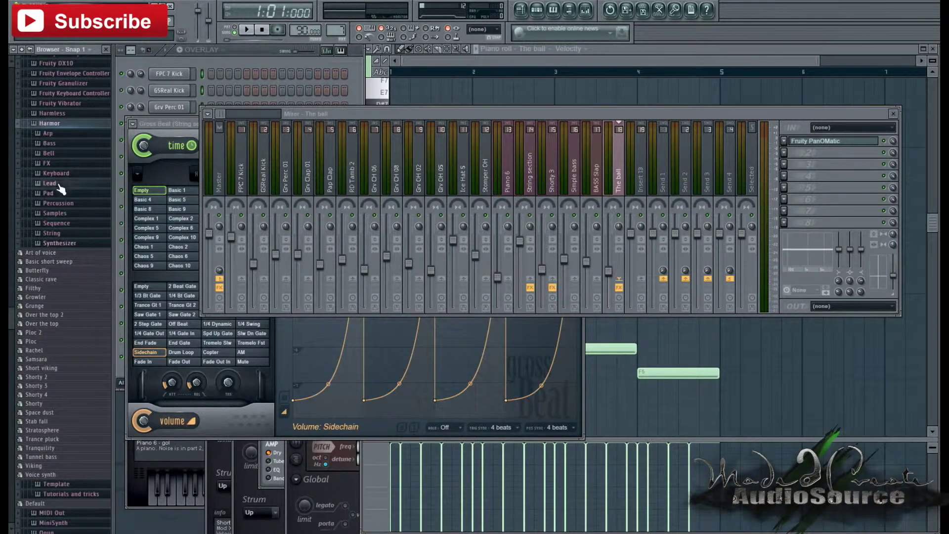
left_click(64, 184)
Switch to the next empty pattern and name it LEAD.
left_click(181, 52)
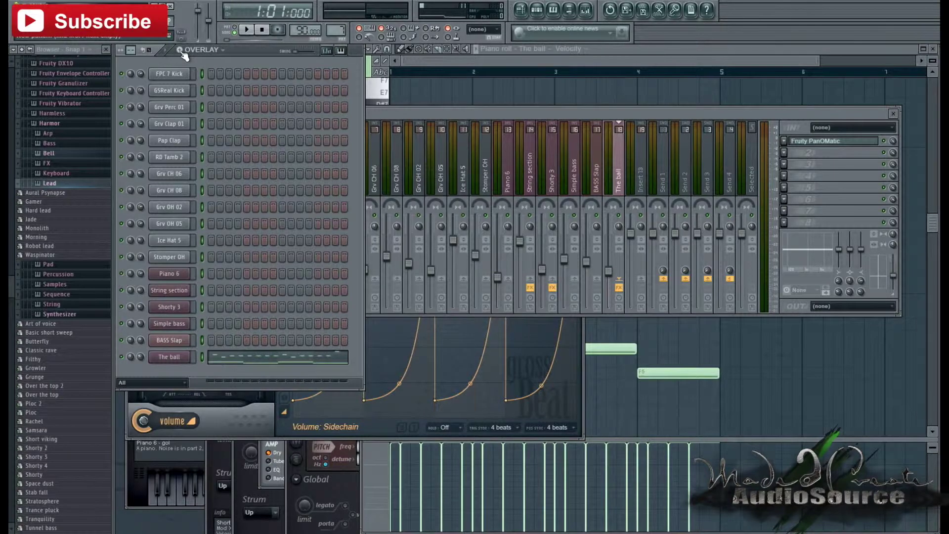
left_click(180, 50)
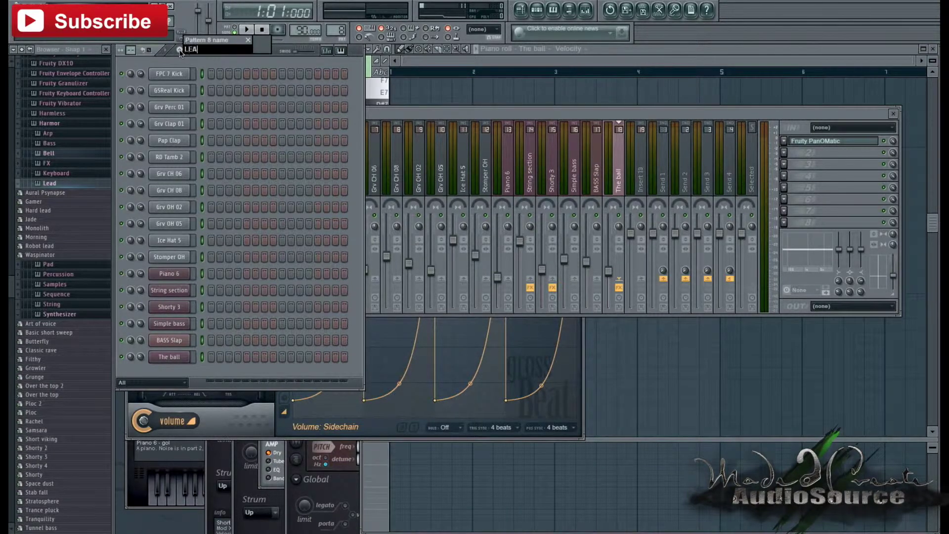
type("LEAD")
key("Return")
Add Harmor's Hard lead preset as a new channel below The ball and open its piano roll.
left_click_drag(42, 210, 170, 371)
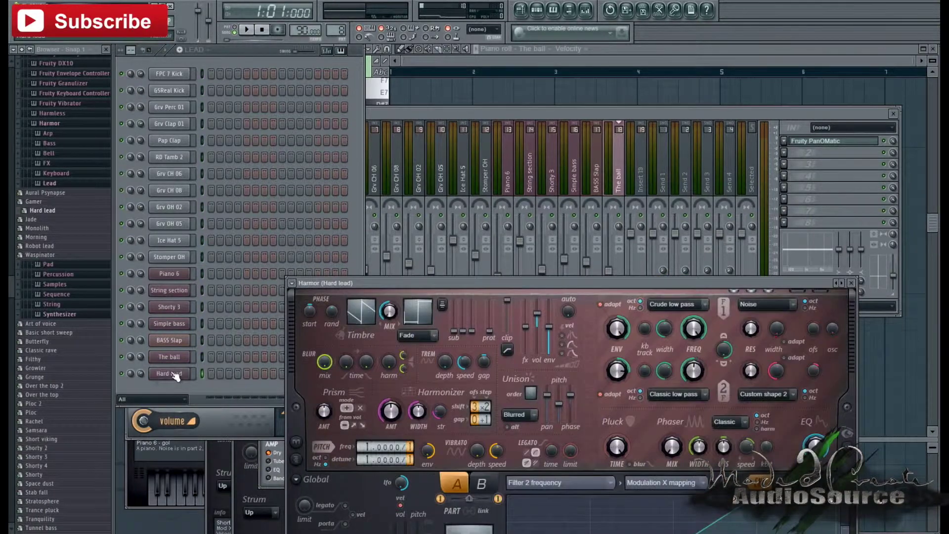
left_click(148, 377)
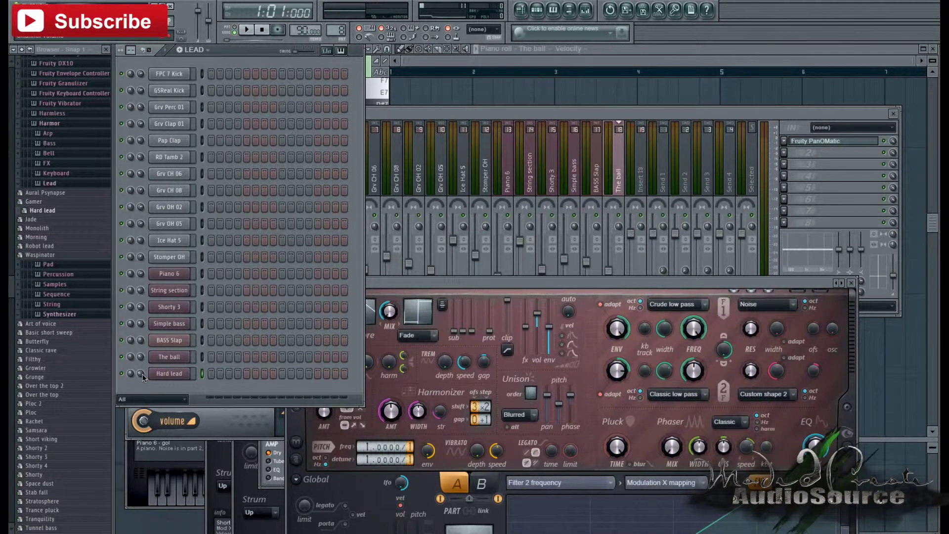
right_click(163, 377)
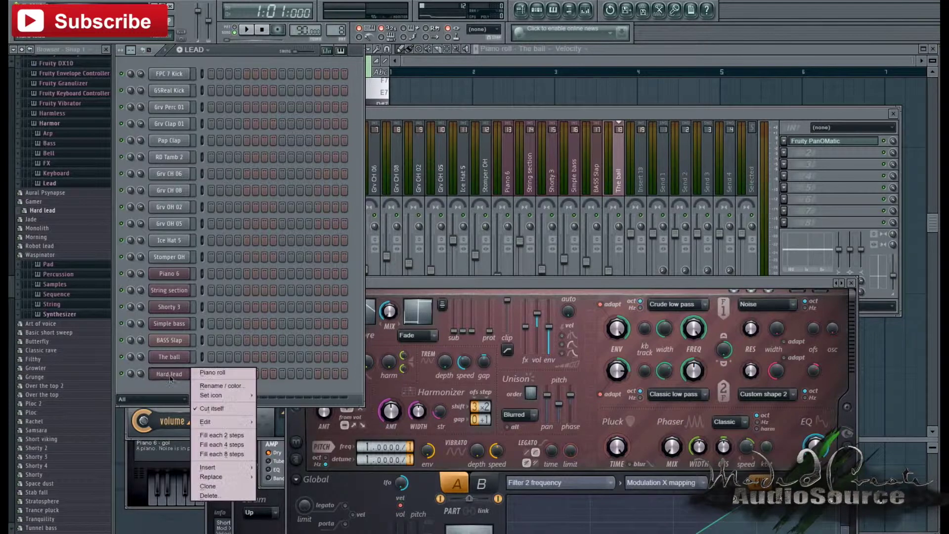
left_click(212, 373)
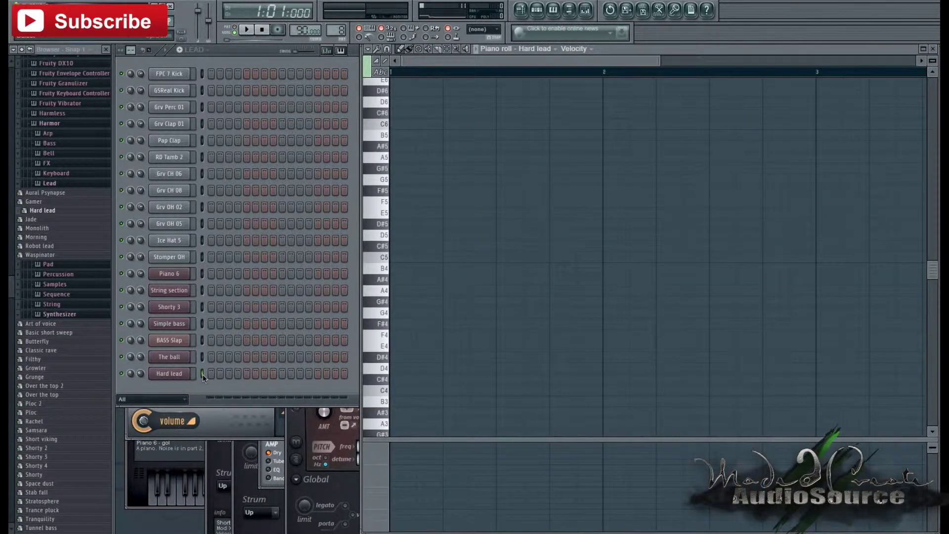
Record a four-bar Hard lead melody over the playing beat, stop playback and turn recording off.
left_click(246, 29)
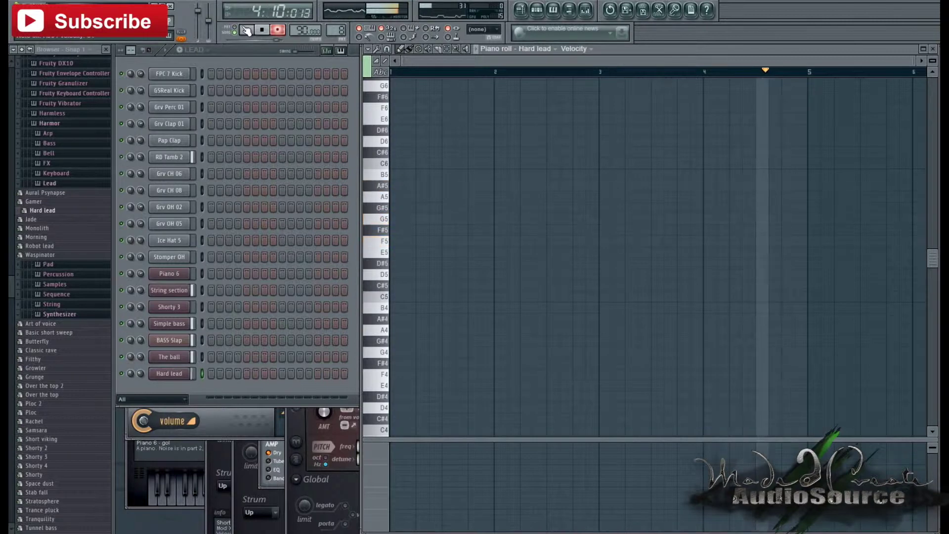
left_click(262, 30)
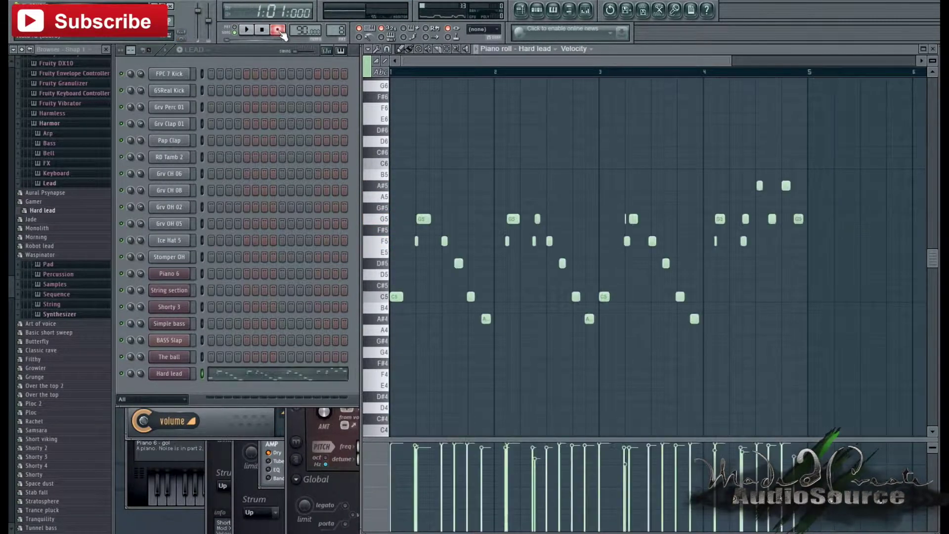
left_click(278, 31)
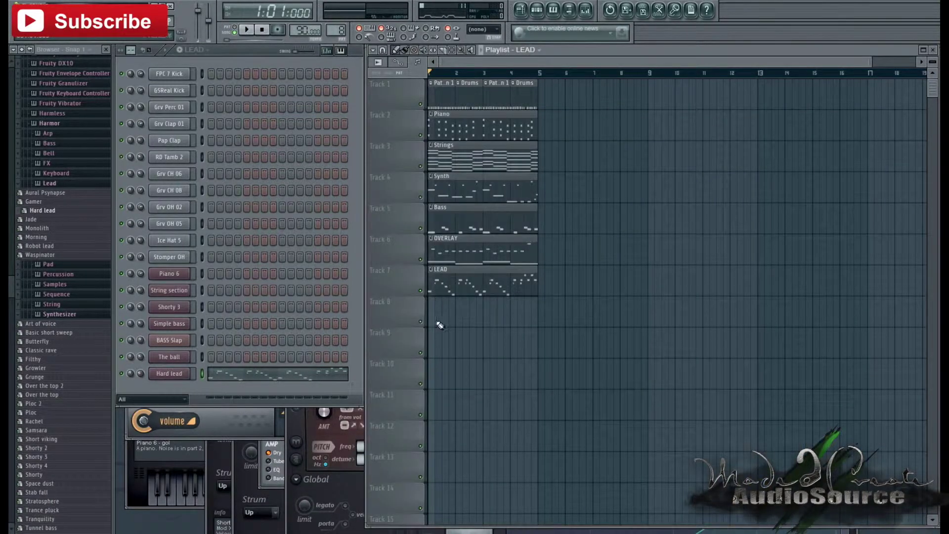
Try an extra LEAD clip on Track 8 of the playlist and delete it.
left_click(437, 320)
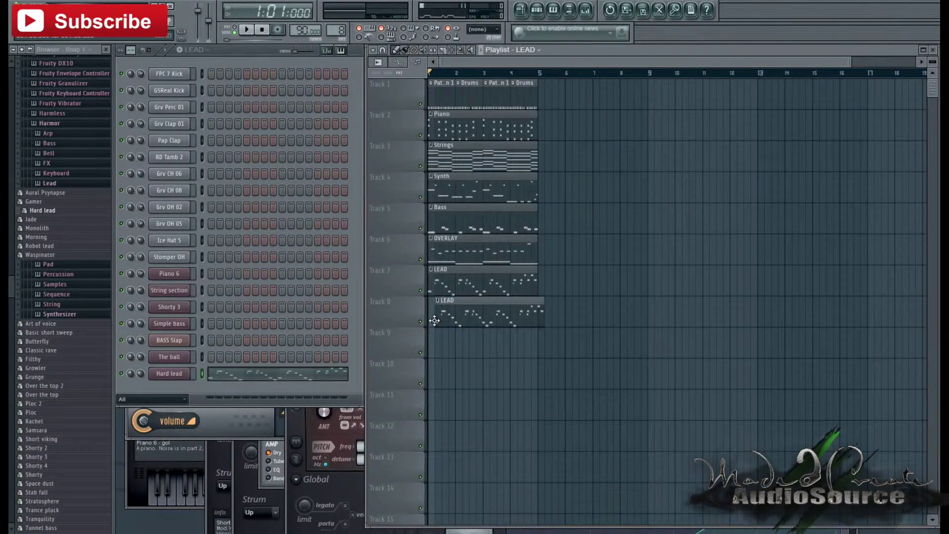
double_click(444, 315)
Quick-quantize the Hard lead notes, shorten the first F5 note in bar 1 and shift the G5 note after it slightly later.
left_click(387, 49)
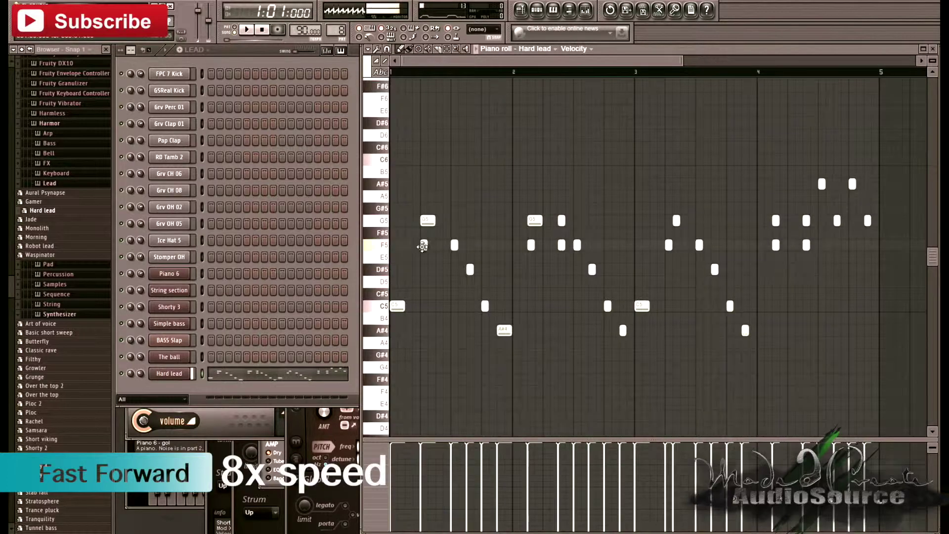
key("ctrl+alt+z")
key("ctrl+alt+z")
left_click(422, 245)
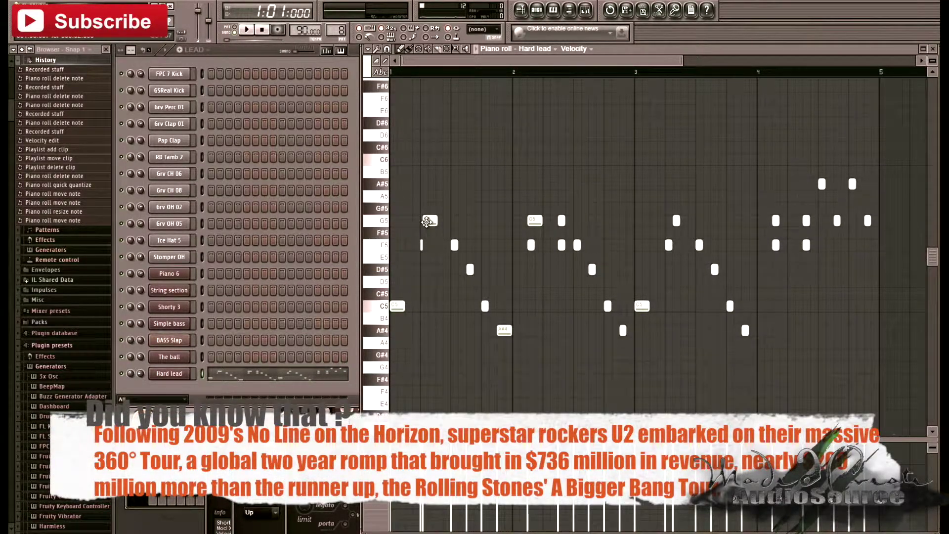
left_click_drag(436, 220, 437, 219)
Shorten the F5 grace notes in bars 2 to 4 and shift their paired G5 notes slightly later while the beat plays.
key("space")
left_click_drag(531, 246, 528, 246)
left_click_drag(535, 220, 559, 245)
left_click_drag(668, 246, 675, 220)
left_click_drag(775, 246, 773, 246)
left_click_drag(775, 220, 777, 225)
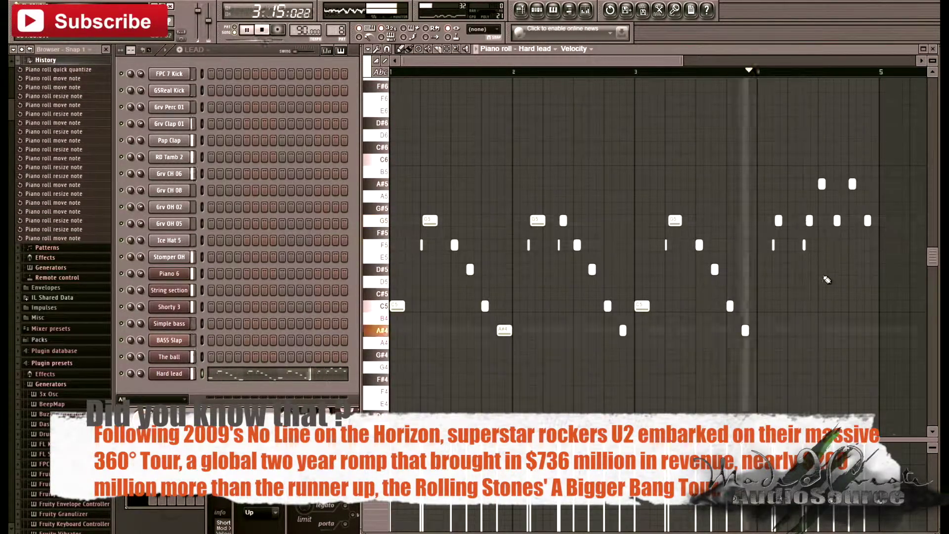
key("space")
Replace the Hard lead sound with Harmor's Gamer lead preset and start playback.
left_click(59, 384)
left_click(49, 380)
left_click(38, 431)
key("space")
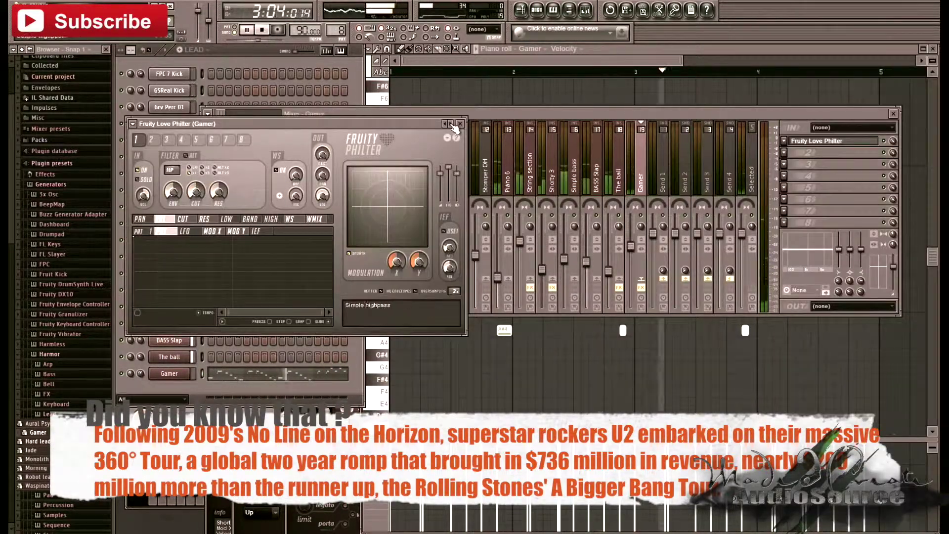
Replace Gamer's Fruity Love Philter with Hardcore, set Gamer's volume just above Stomper OH's fader level, and stop playback.
left_click(784, 141)
left_click(878, 109)
left_click(547, 123)
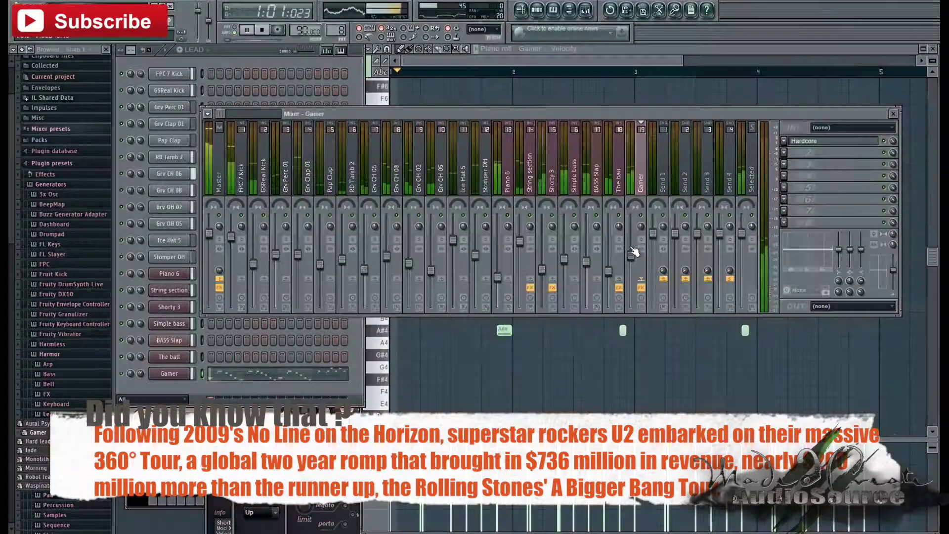
left_click_drag(631, 267, 633, 258)
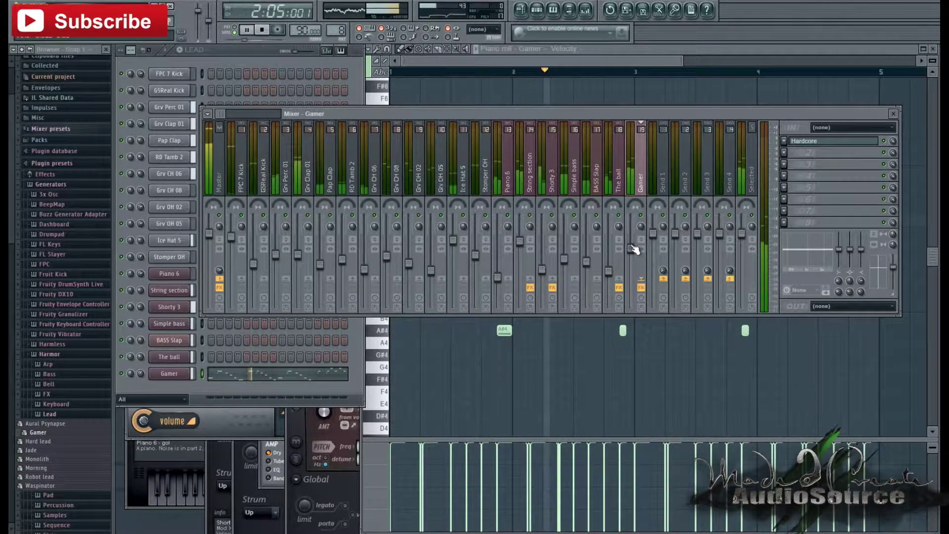
left_click(270, 35)
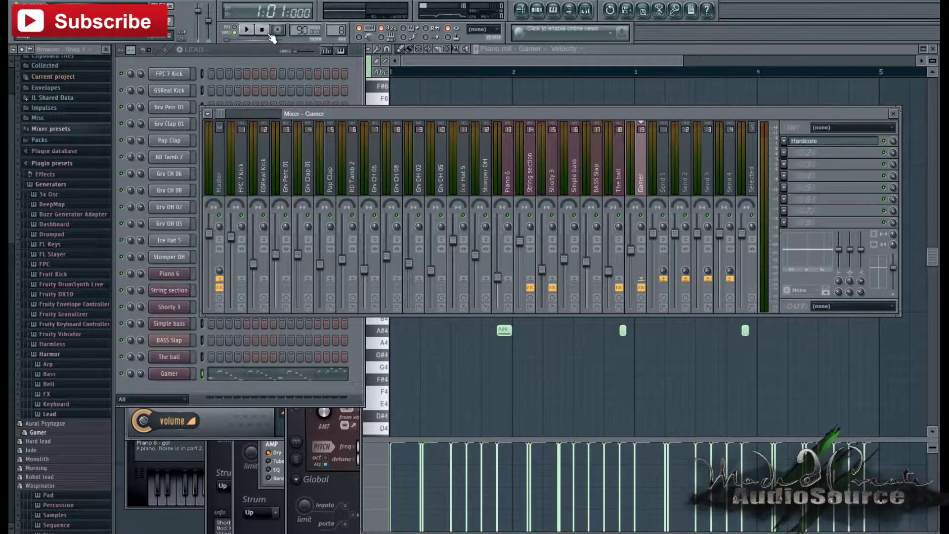